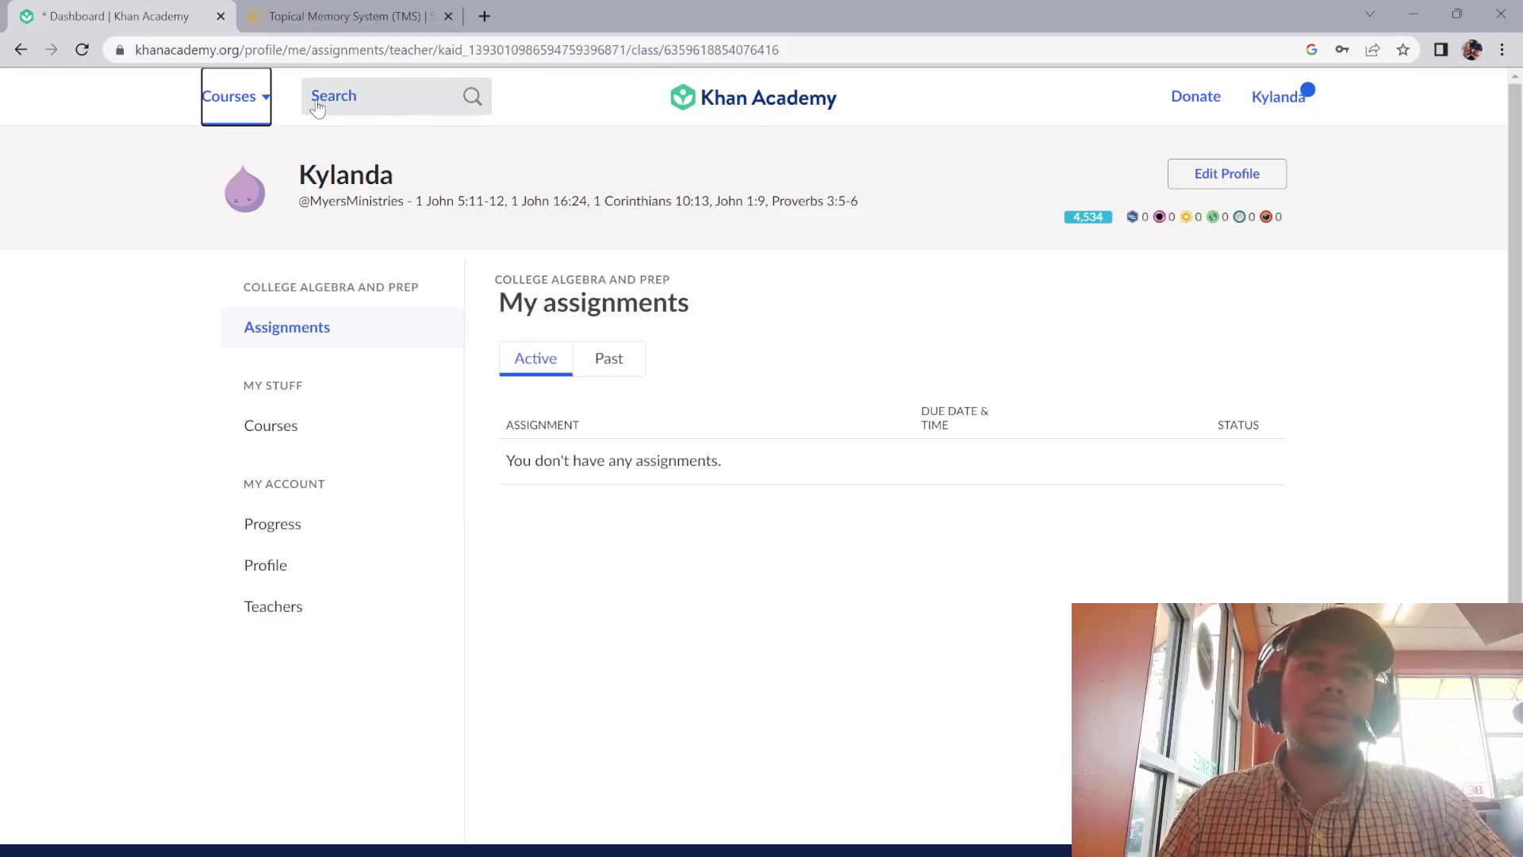
Open the SAT course from Courses and confirm taking the SAT in the U.S.
left_click(270, 104)
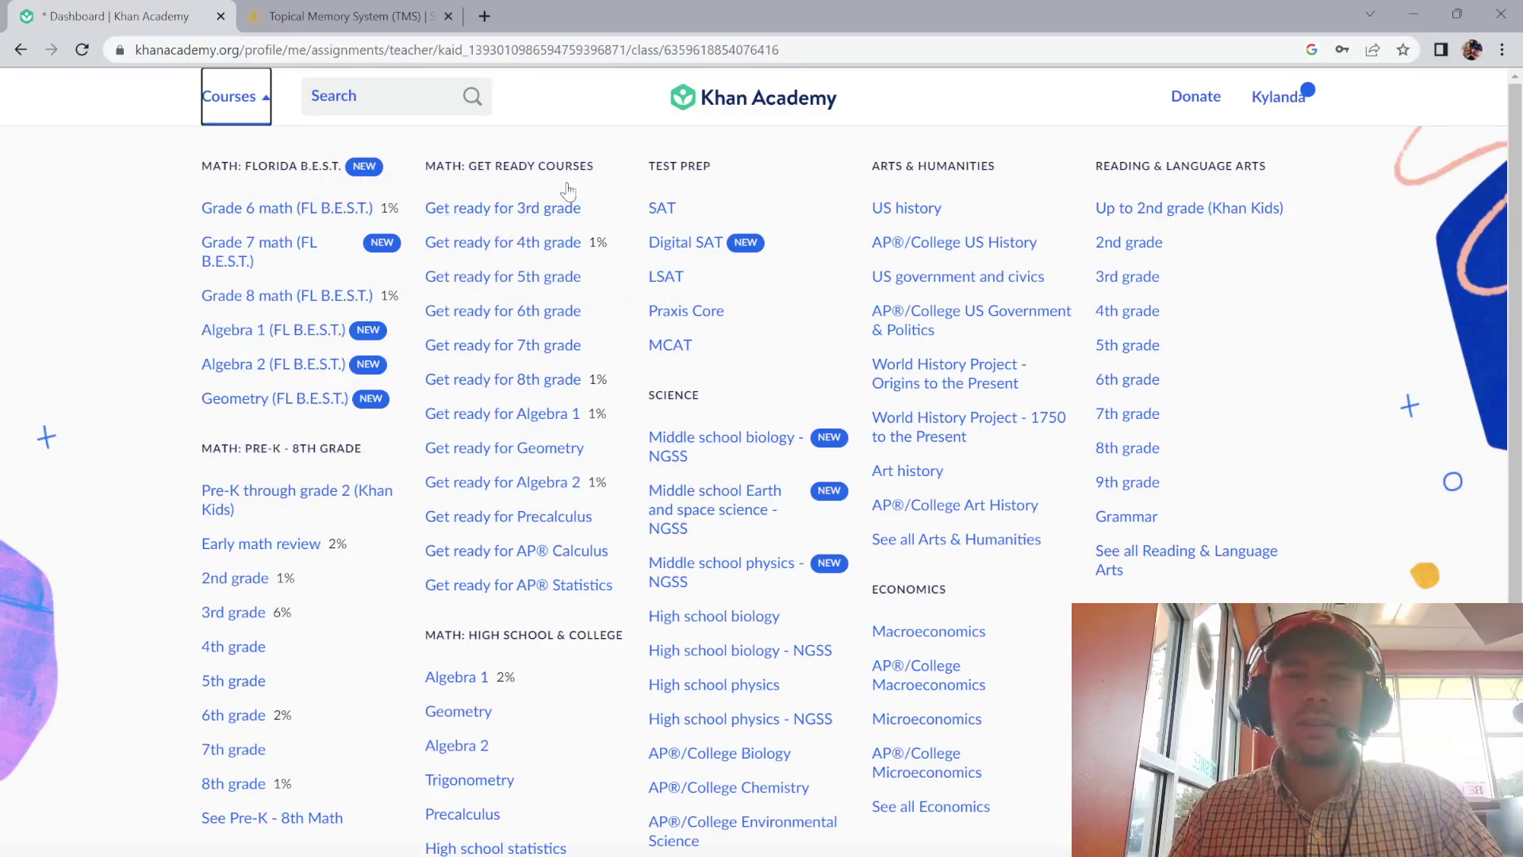
left_click(661, 210)
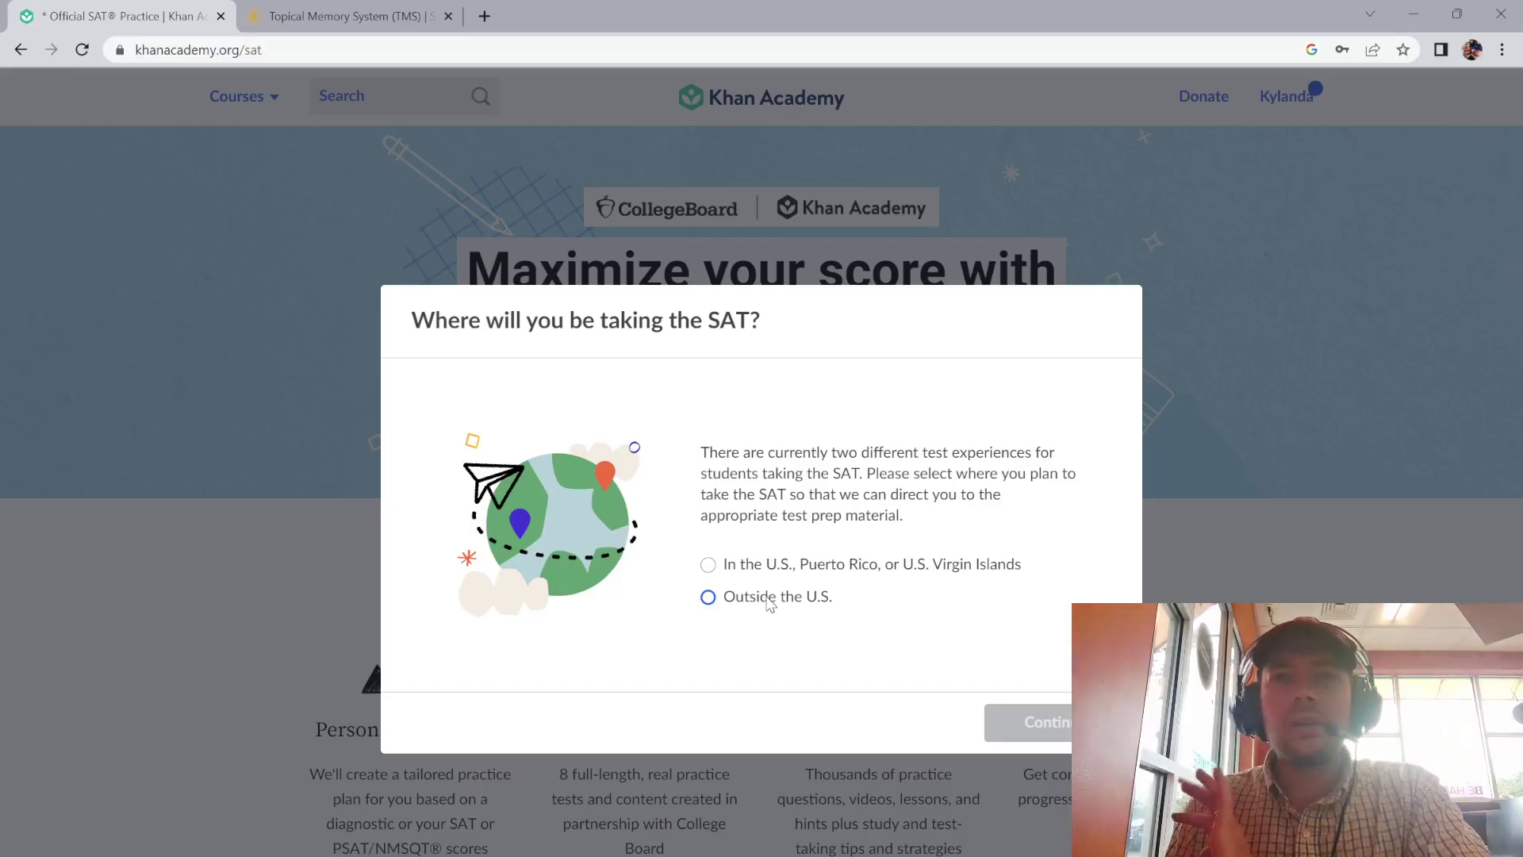
left_click(709, 564)
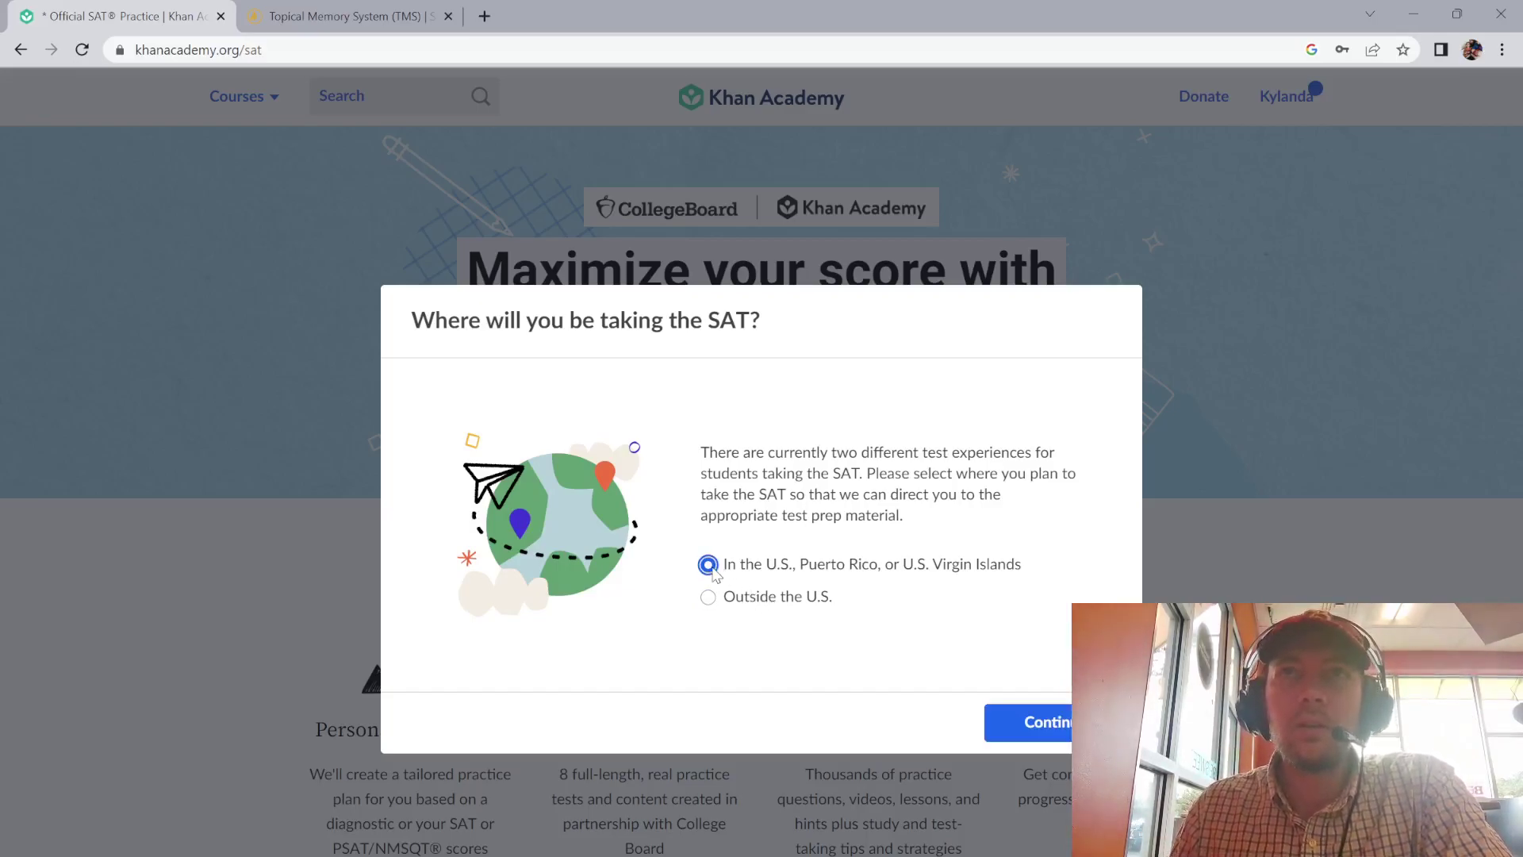
left_click(996, 722)
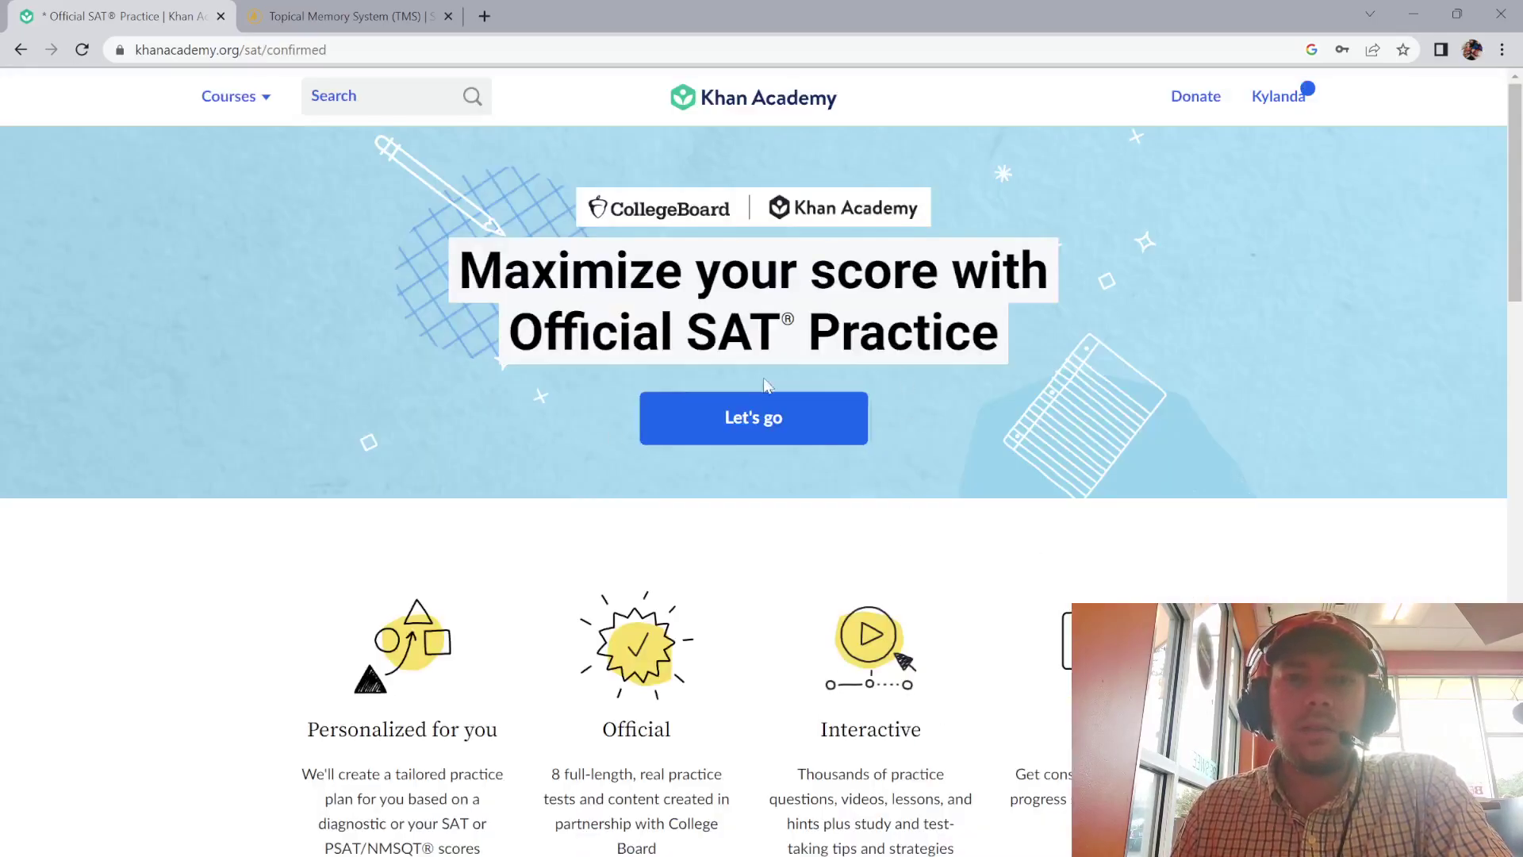
Begin Official SAT Practice and answer Yes to having taken the SAT, PSAT/NMSQT or PSAT 10.
left_click(760, 428)
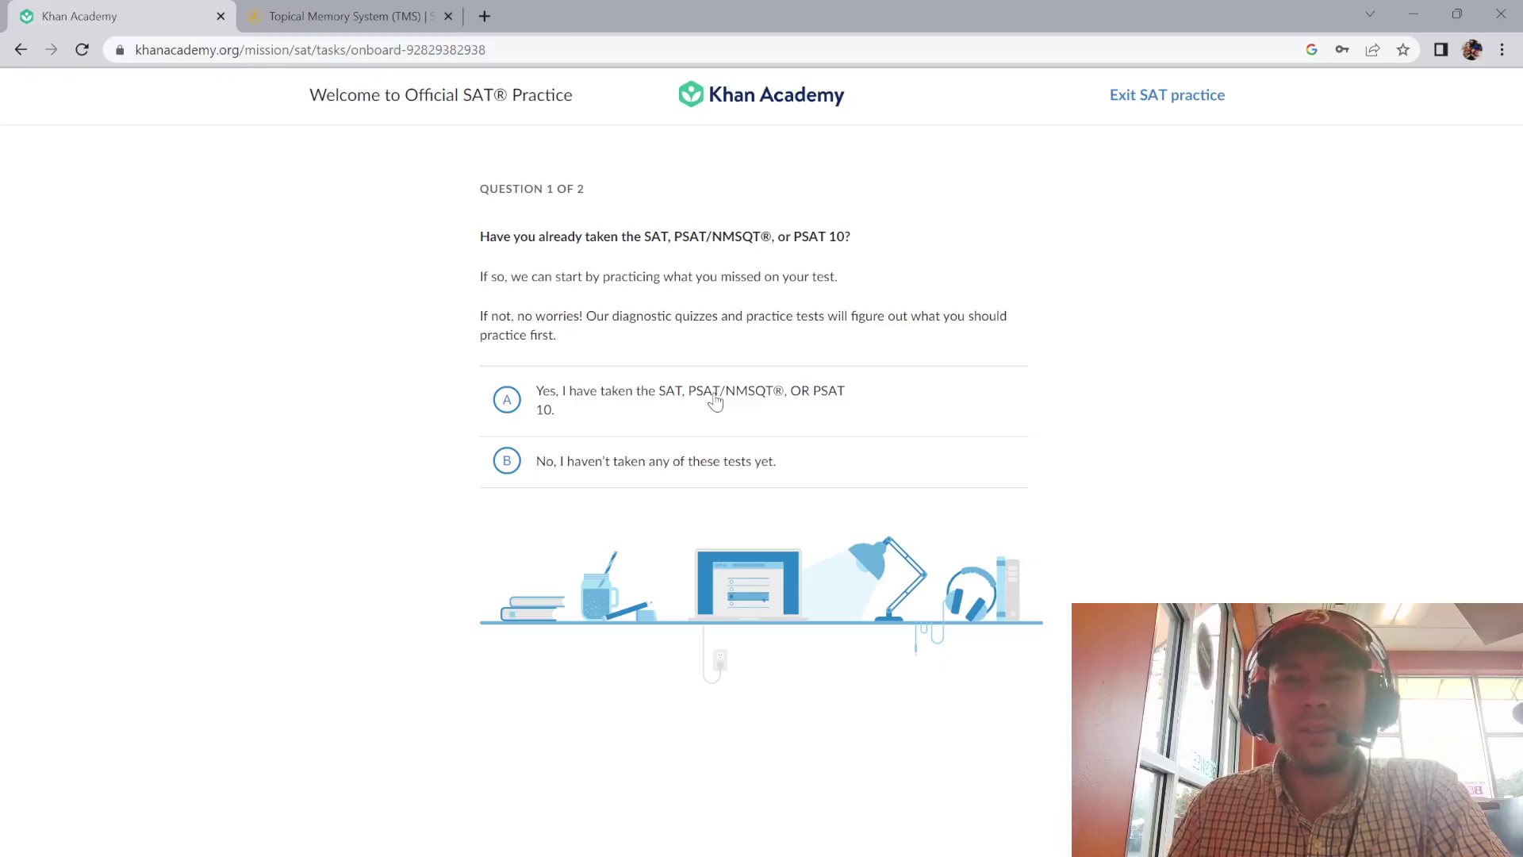
left_click(658, 409)
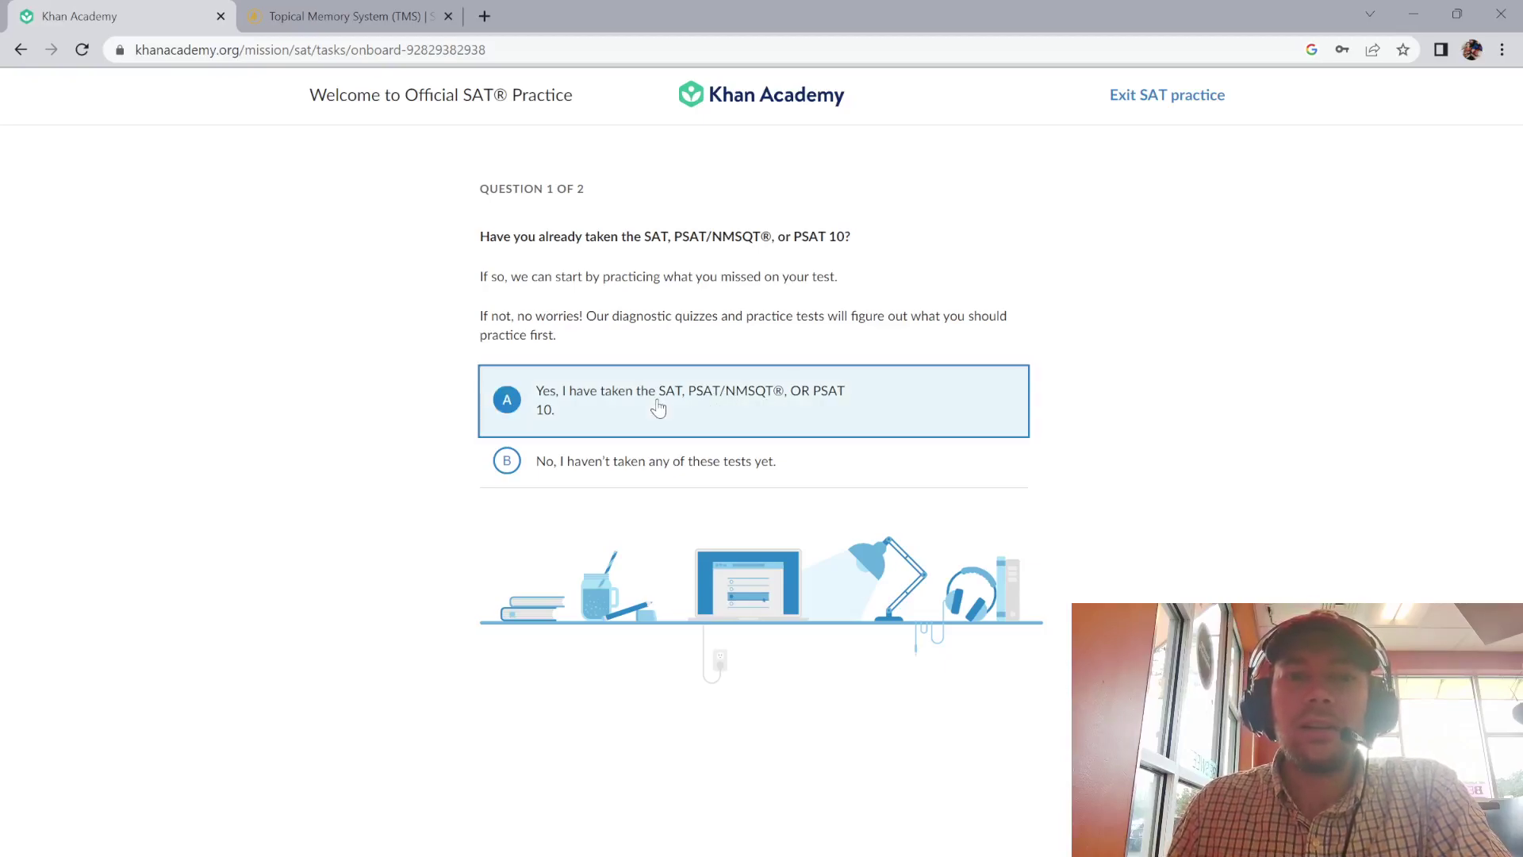
Change Question 1 to not having taken a test yet, and choose to sign in to CollegeBoard.org later.
left_click(507, 464)
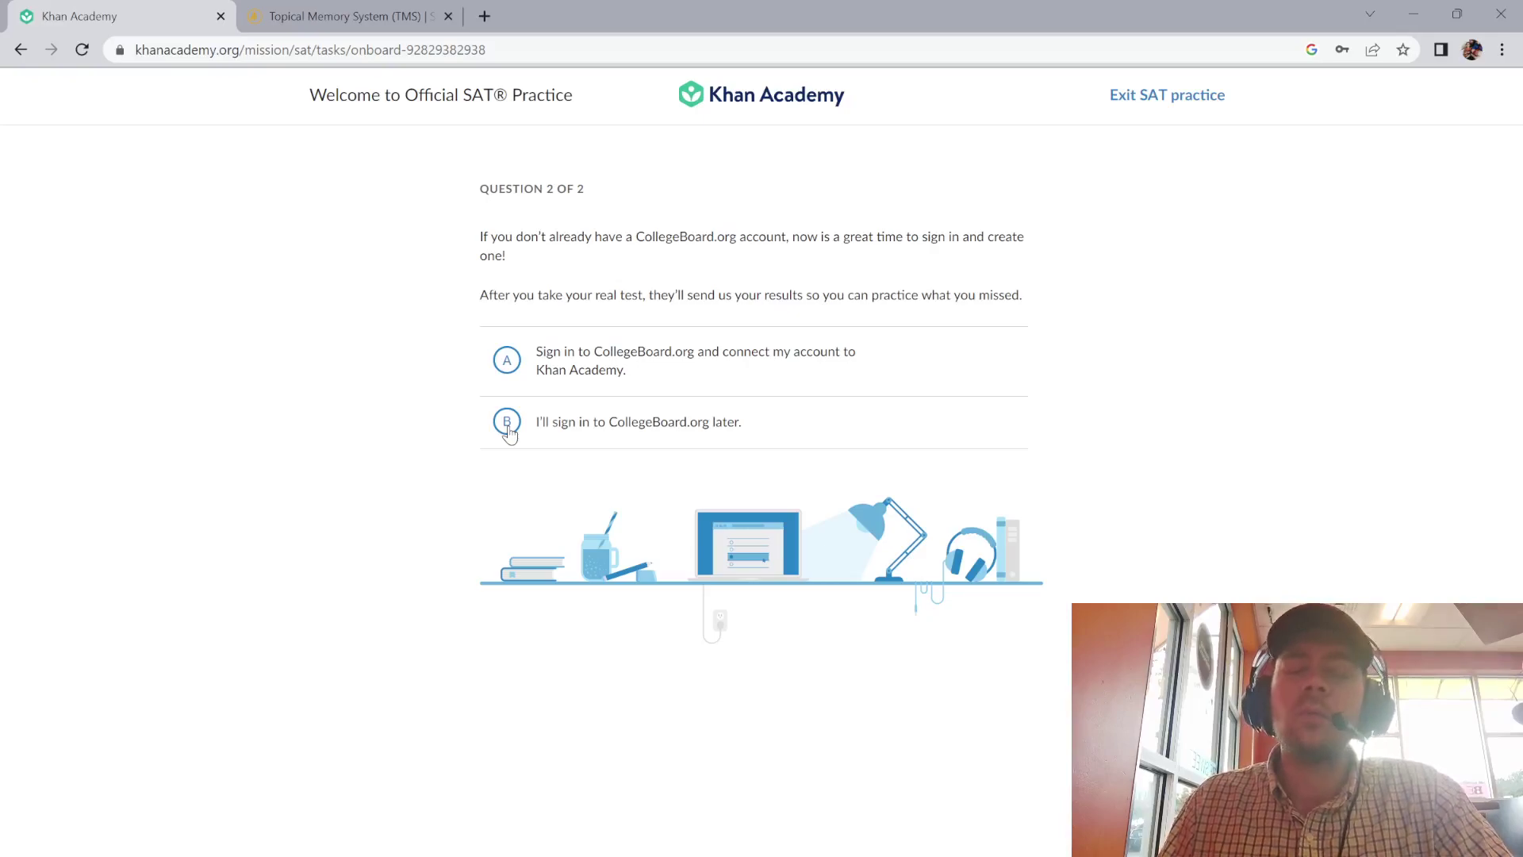
left_click(507, 428)
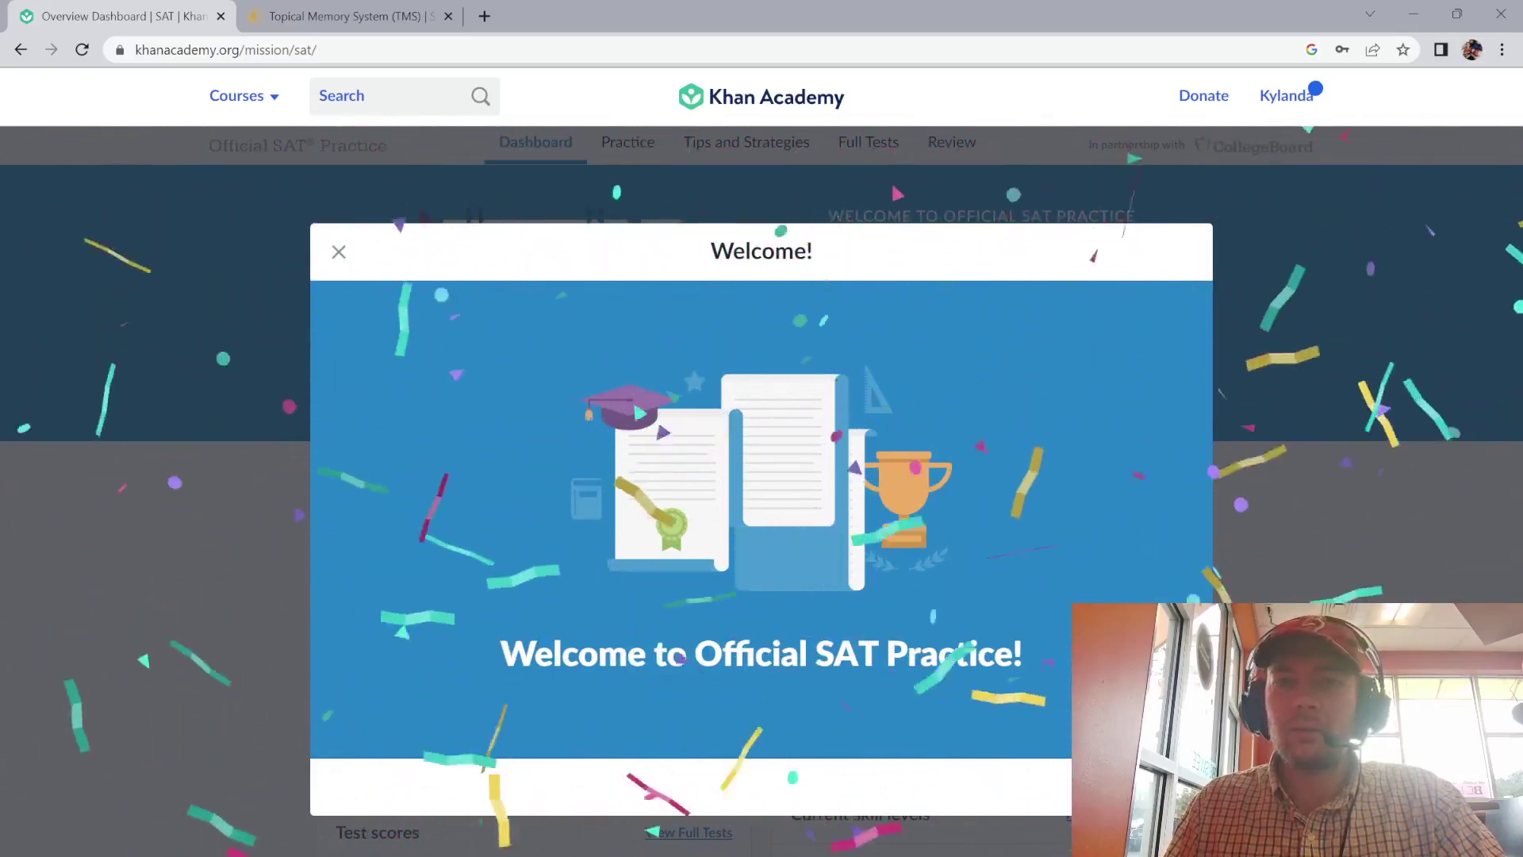
Close the Welcome to Official SAT Practice message and scroll through the dashboard sections.
key("Escape")
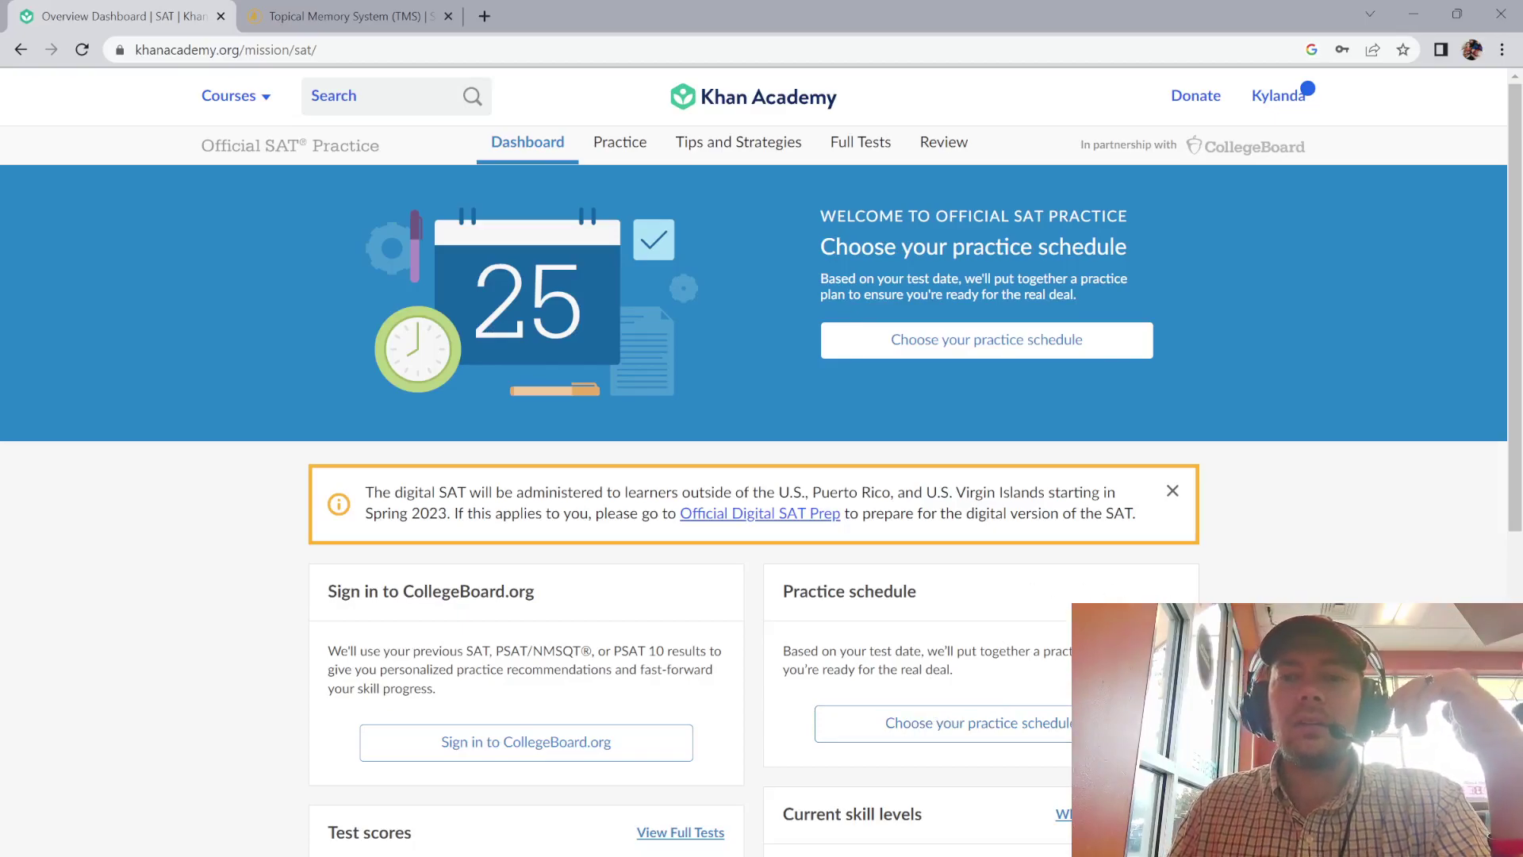
scroll(1020, 698, "down", 3)
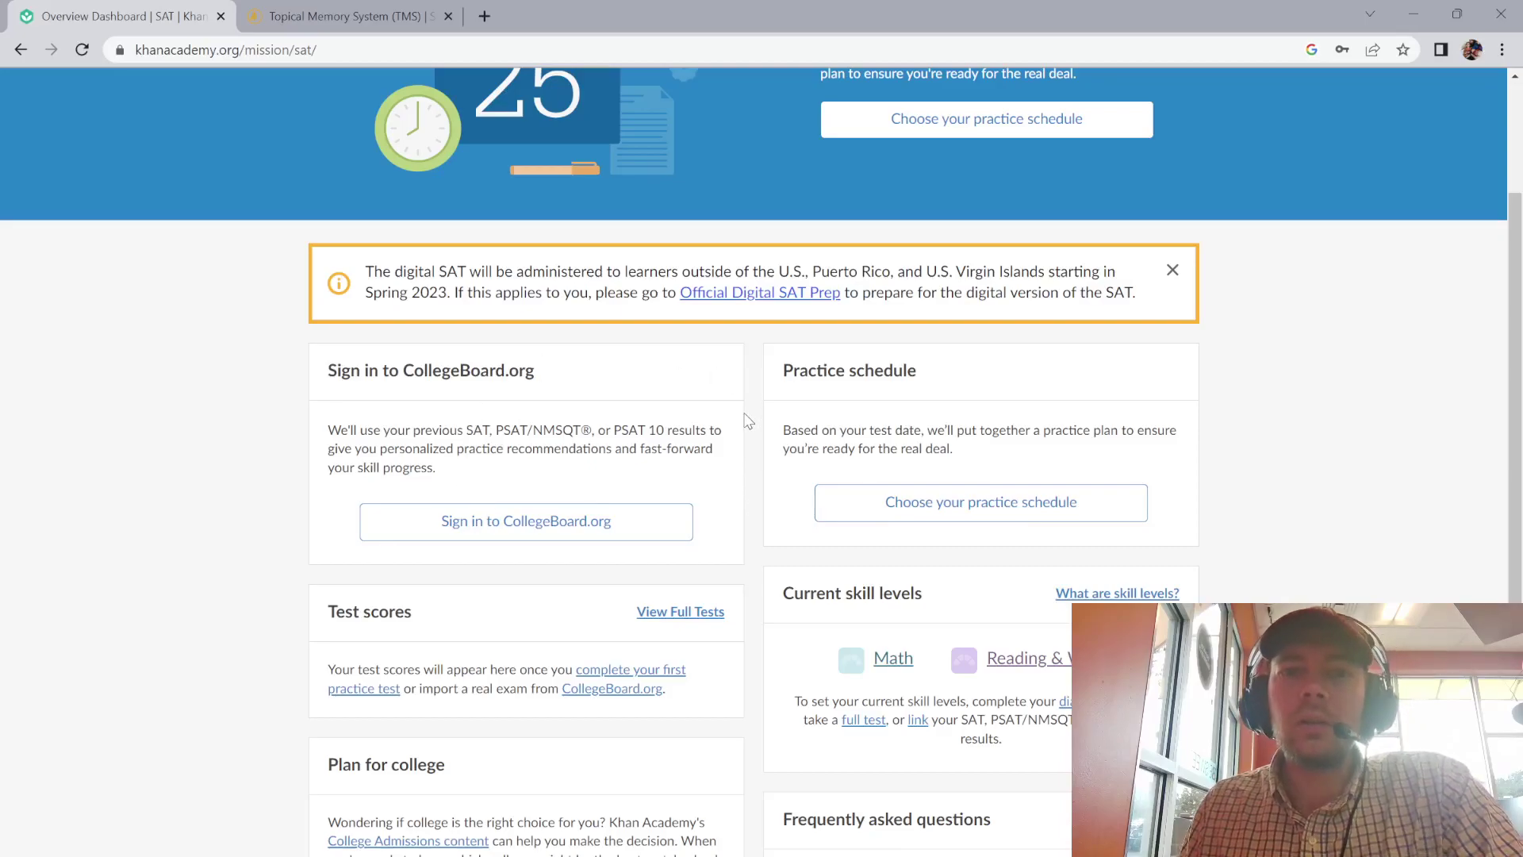
scroll(751, 432, "up", 3)
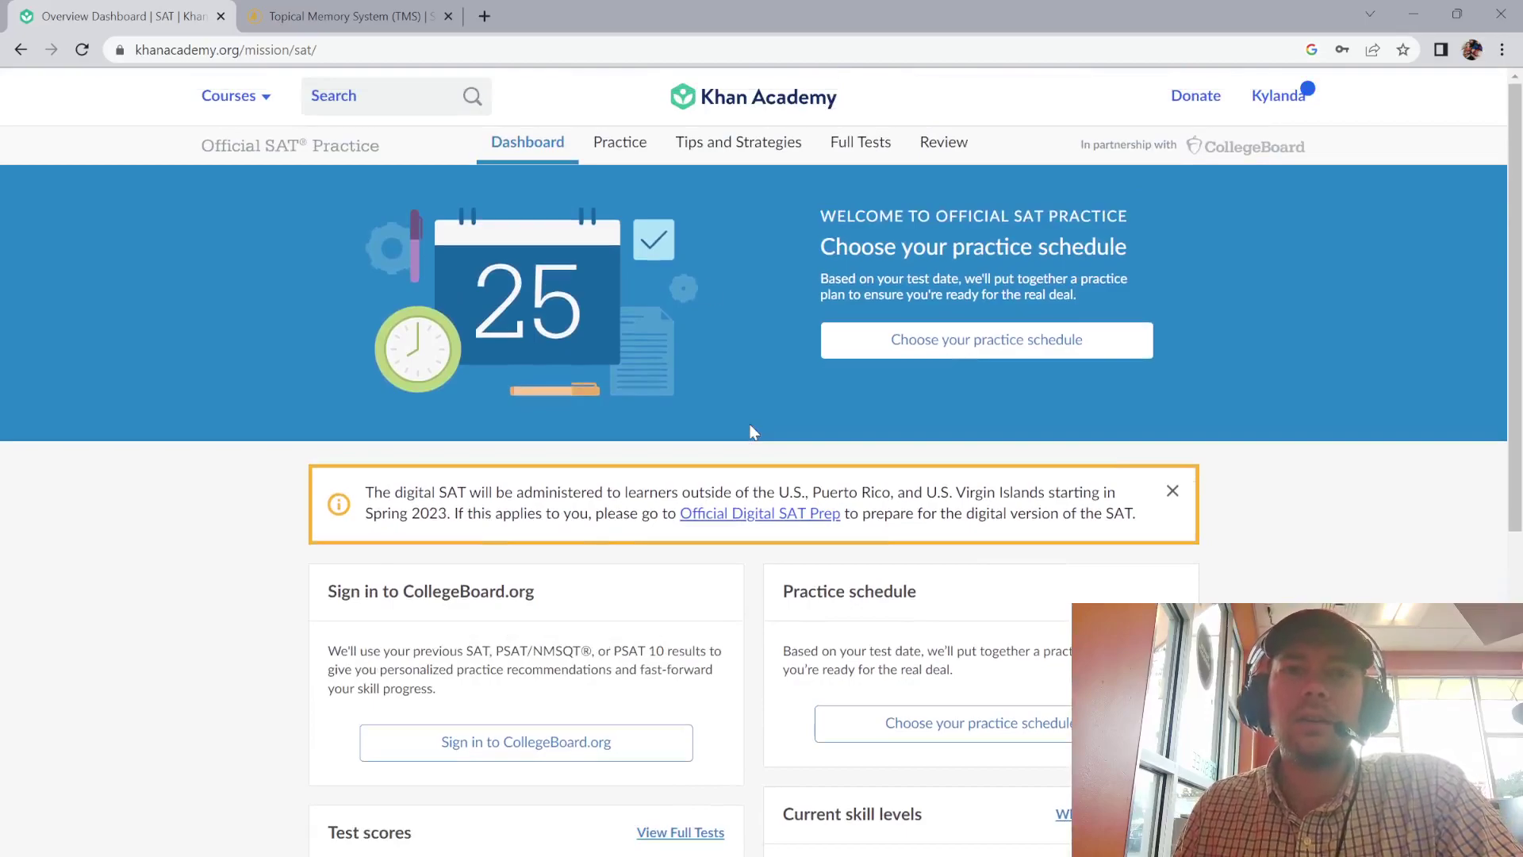
left_click(620, 154)
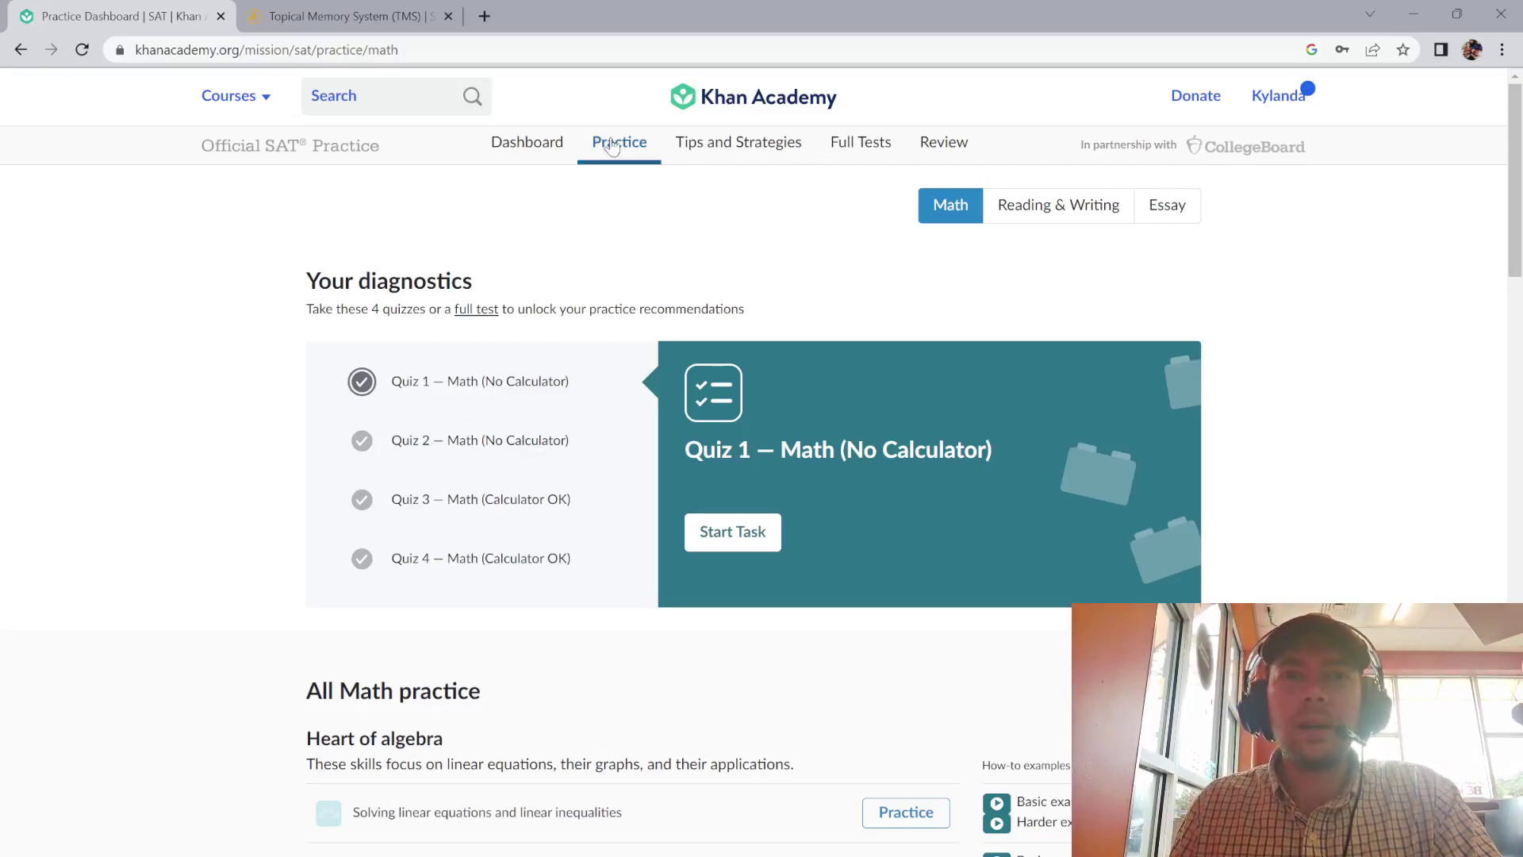
left_click(529, 150)
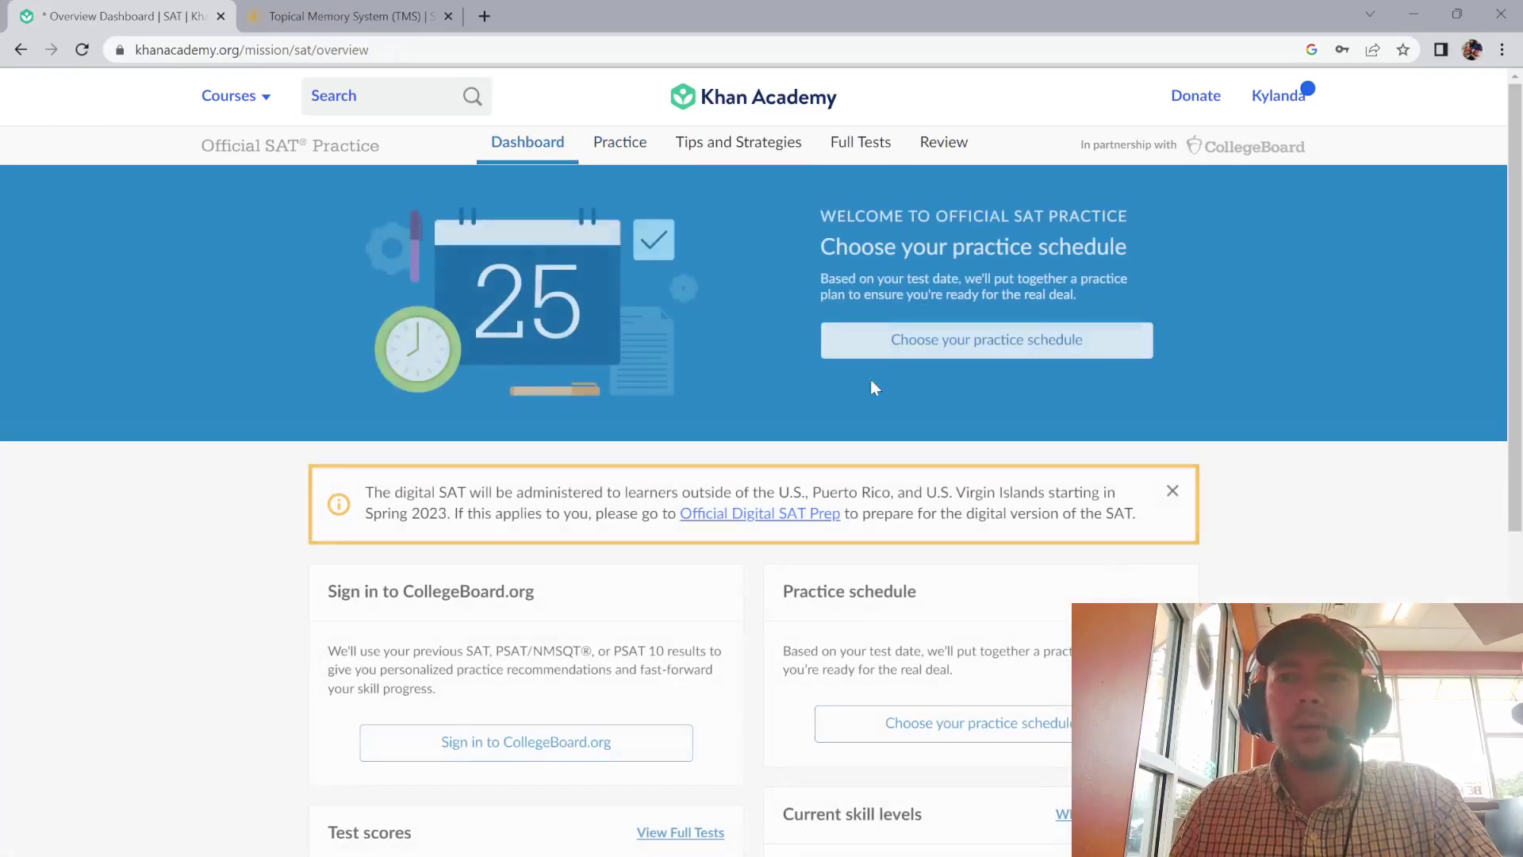
Start a practice schedule with the Saturday, Mar 11, 2023 SAT as the test date.
left_click(975, 349)
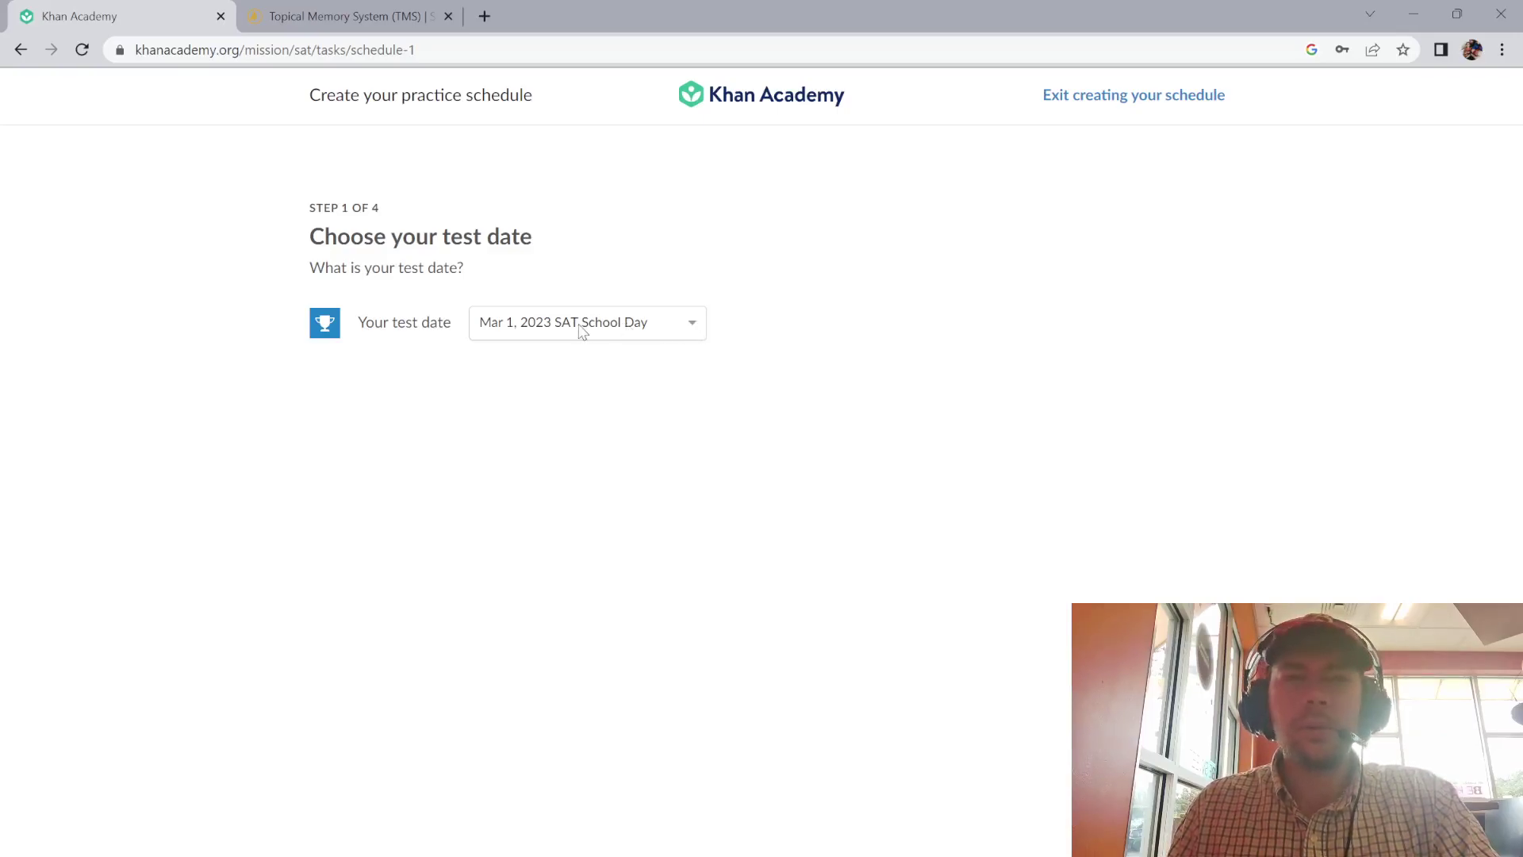
left_click(691, 324)
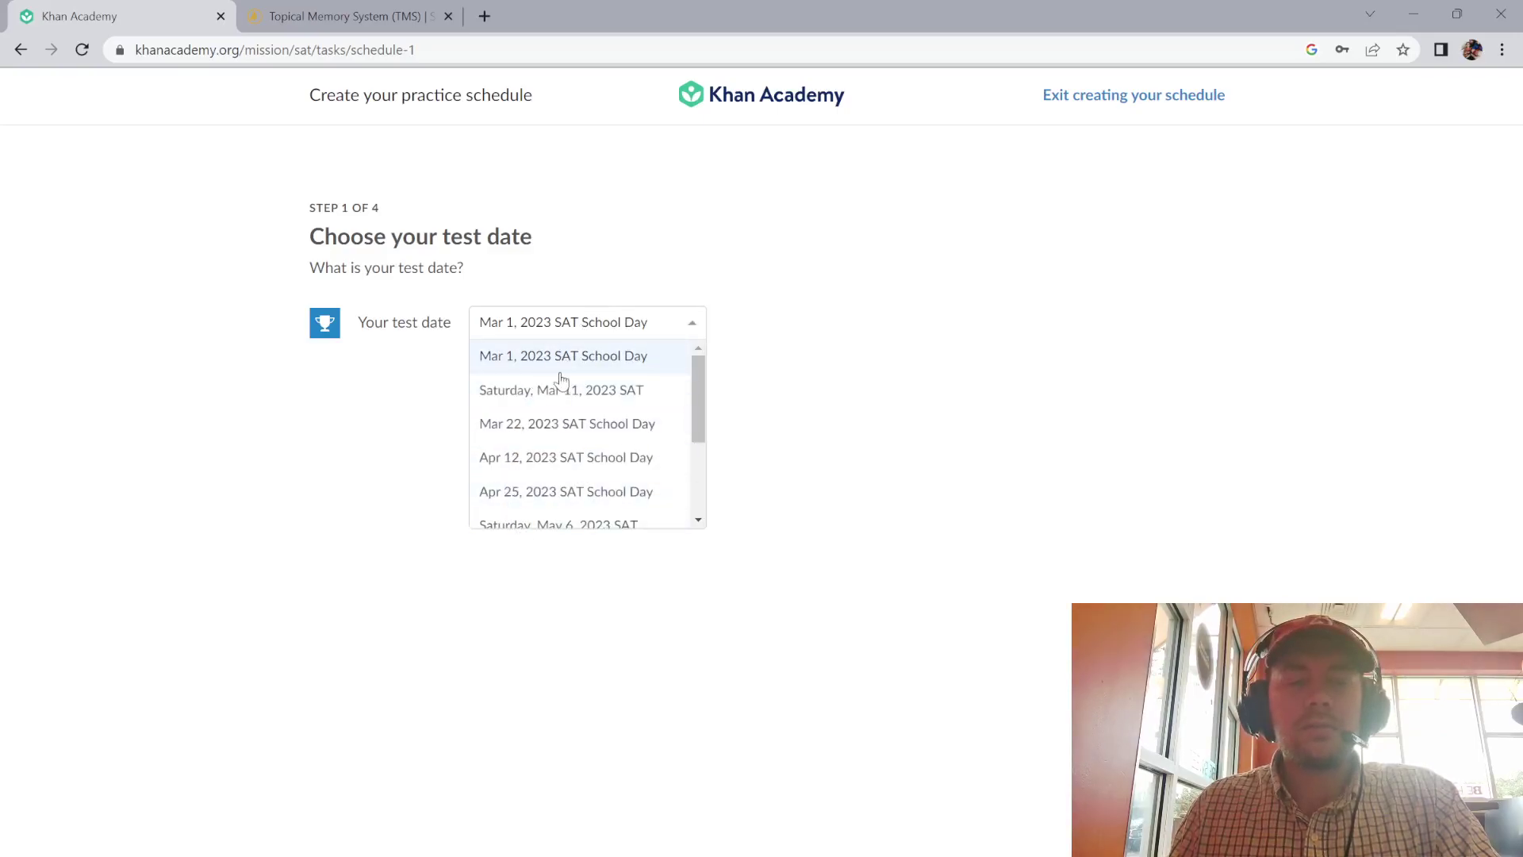
scroll(583, 405, "down", 3)
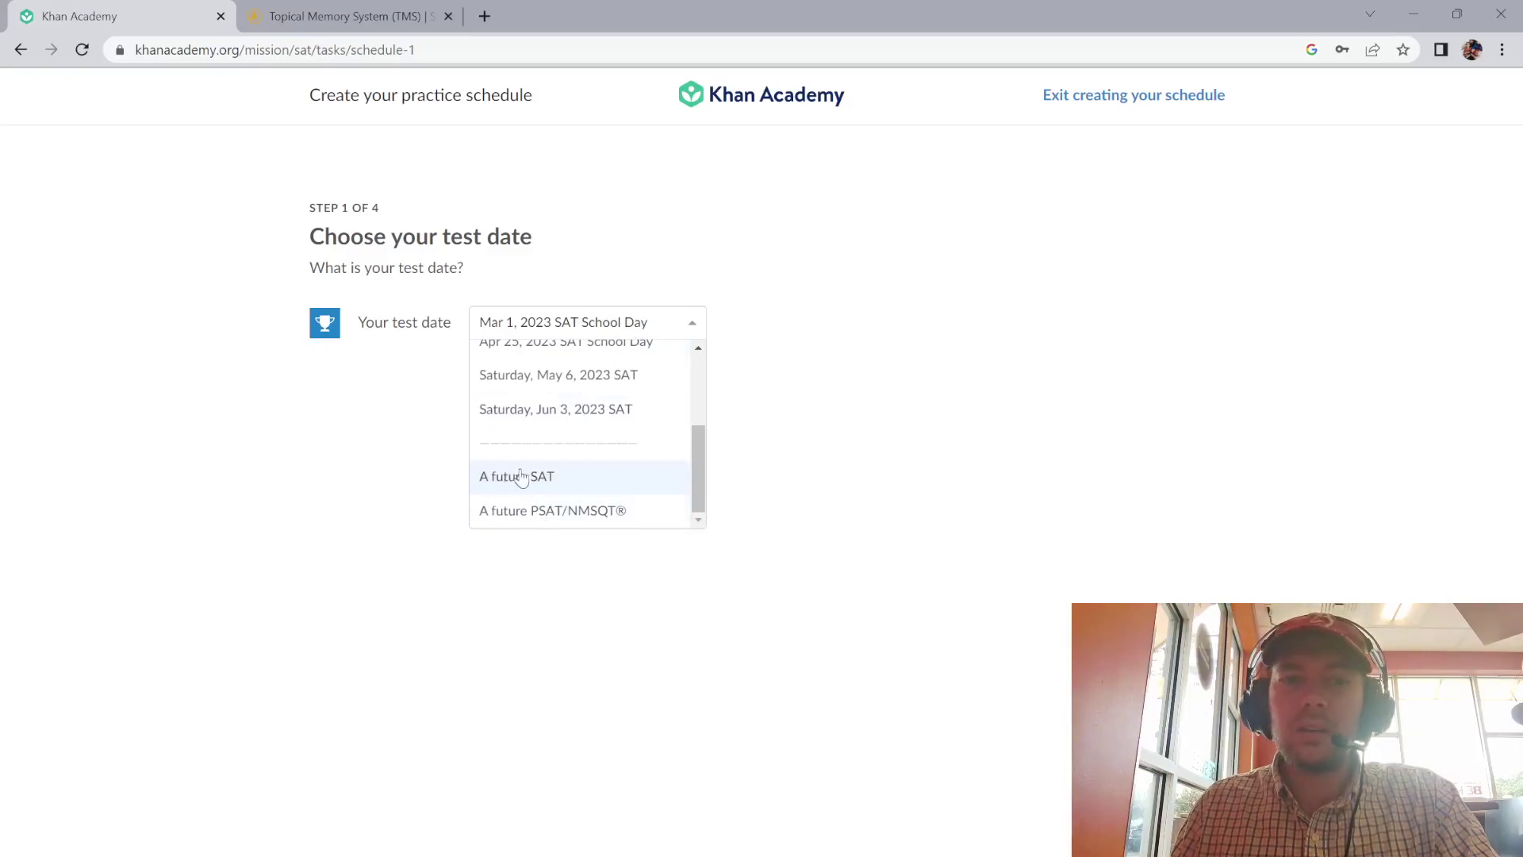
scroll(608, 404, "up", 3)
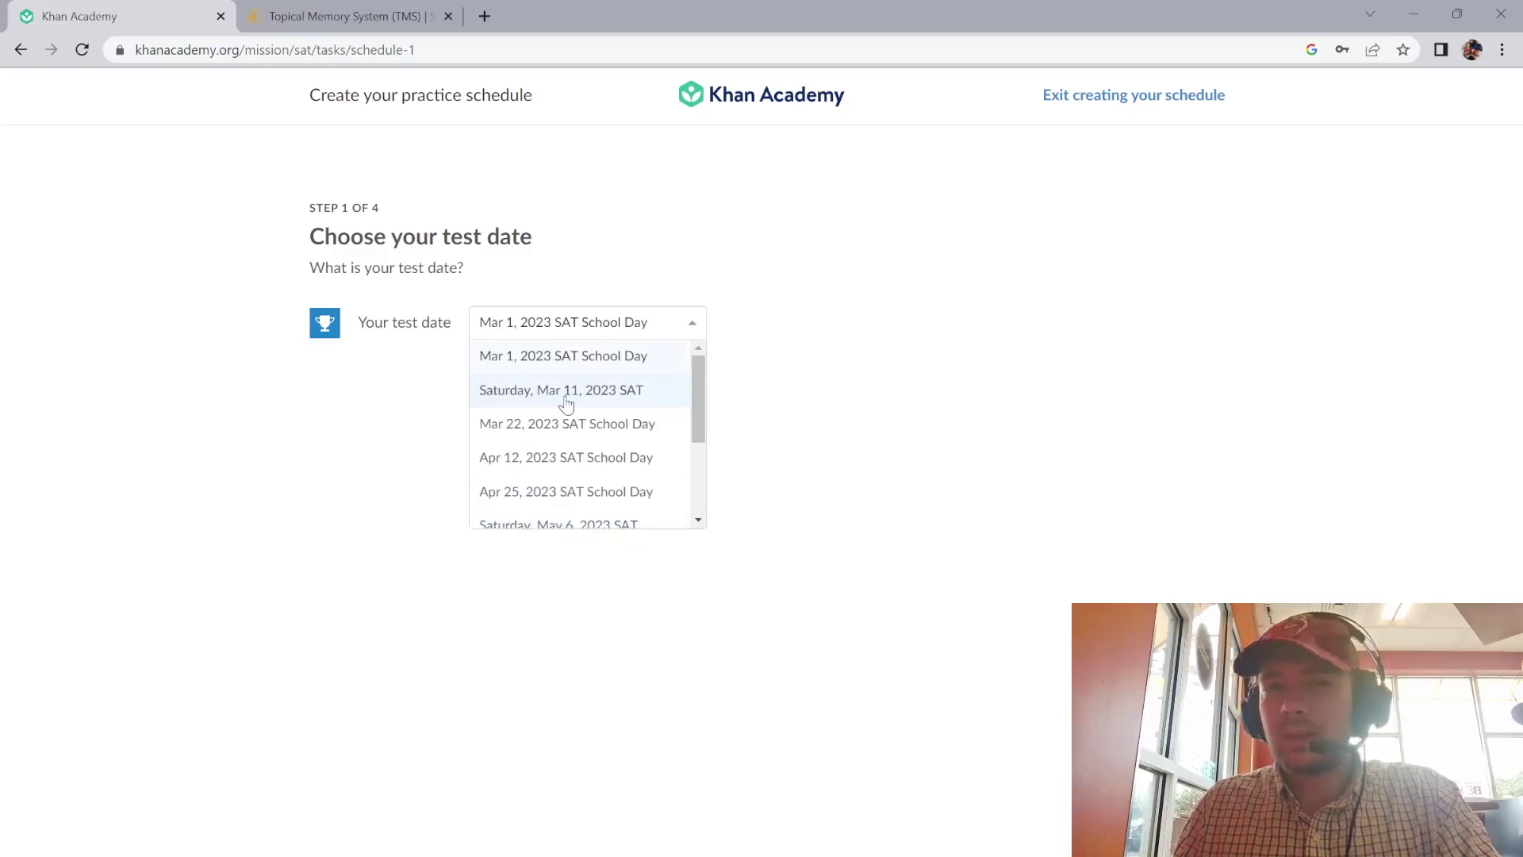
left_click(567, 403)
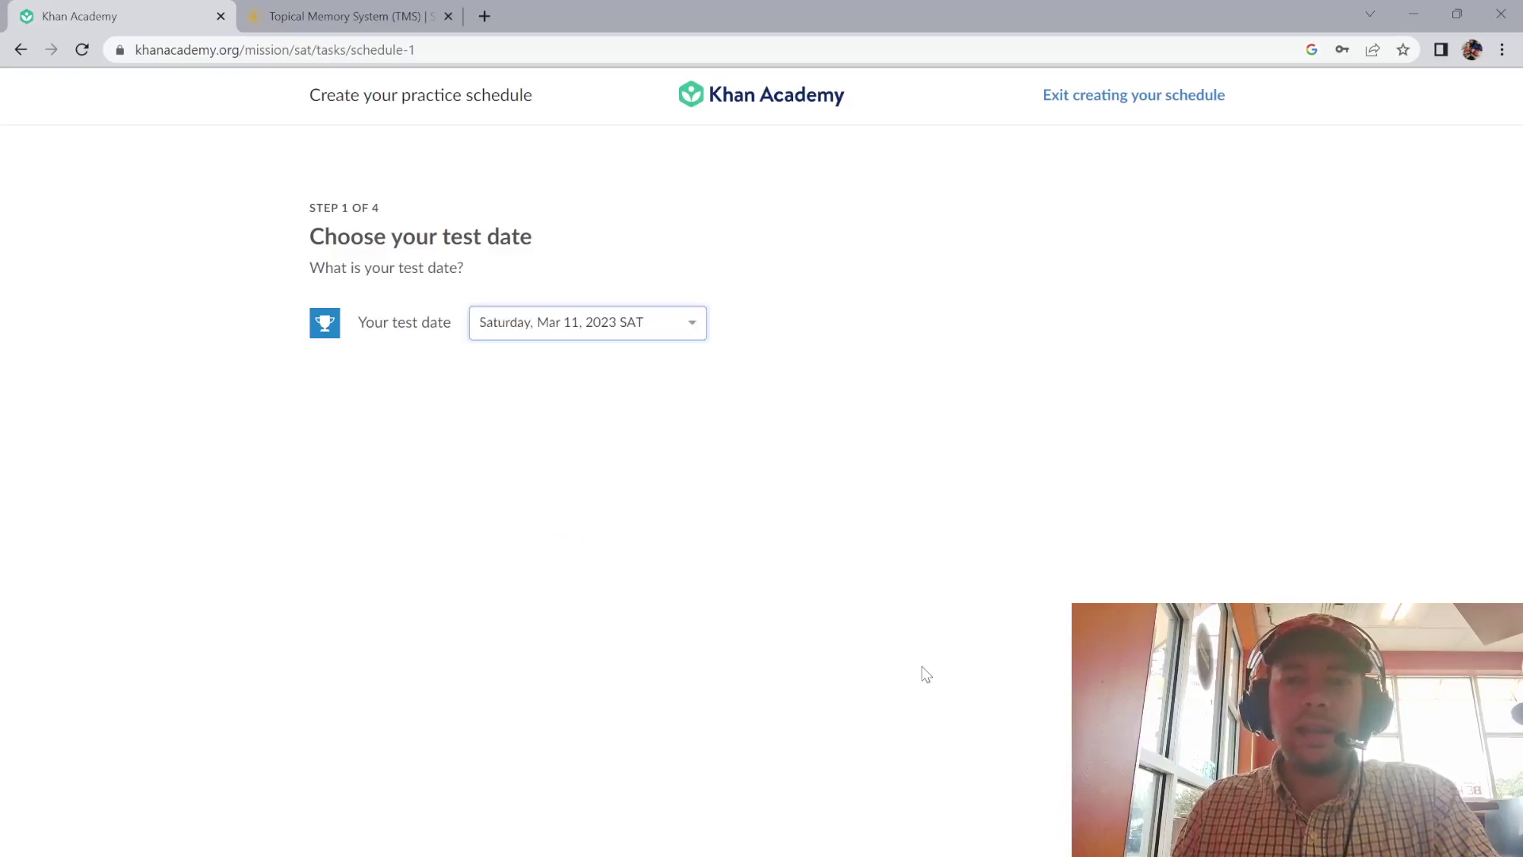
left_click(1166, 809)
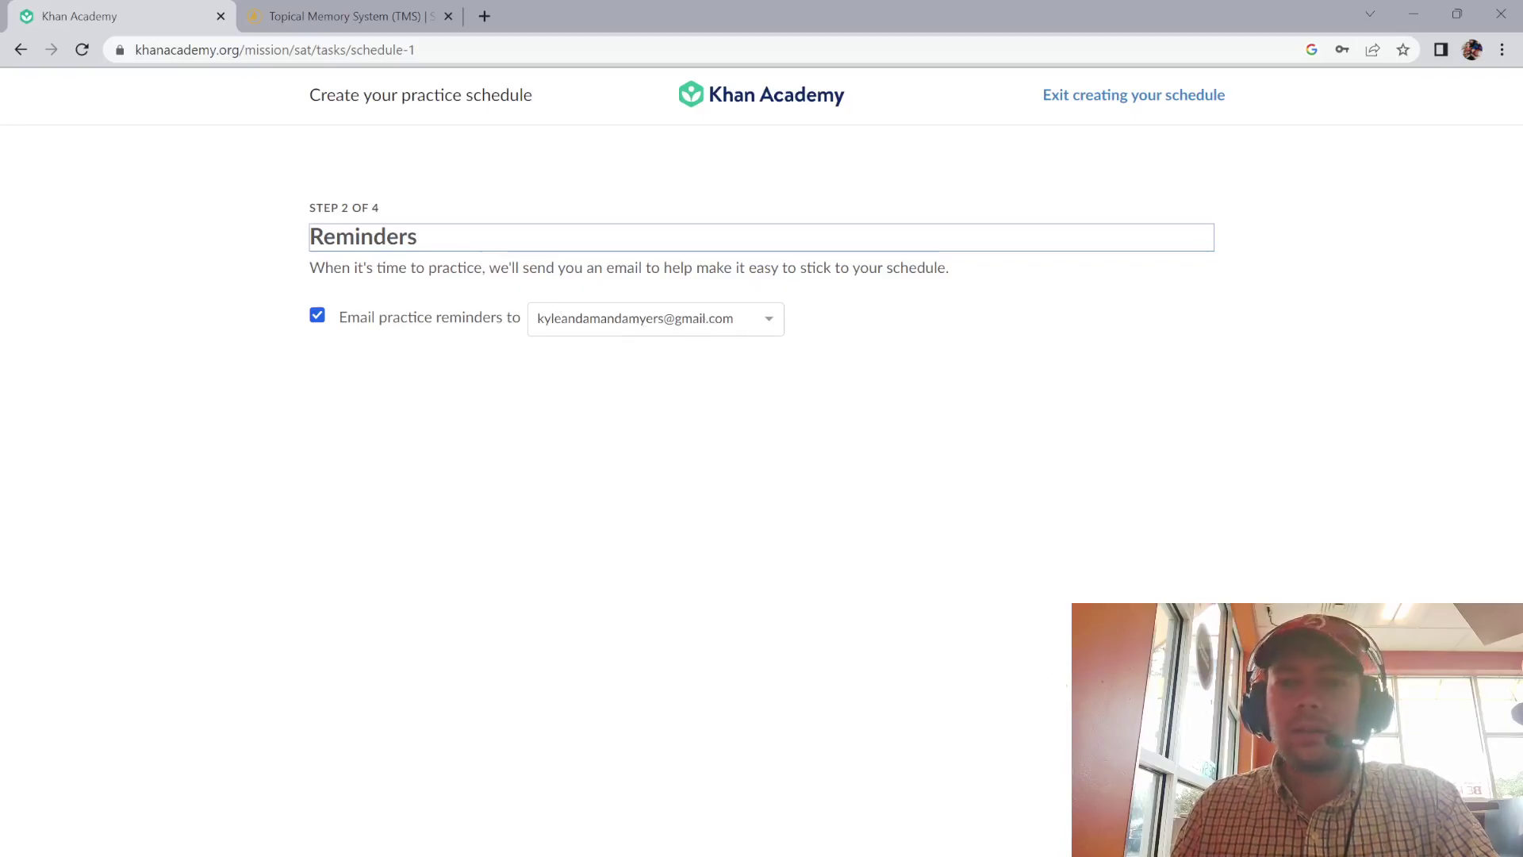
Keep email practice reminders on and advance through the schedule steps to Skill practice plan.
left_click(1166, 809)
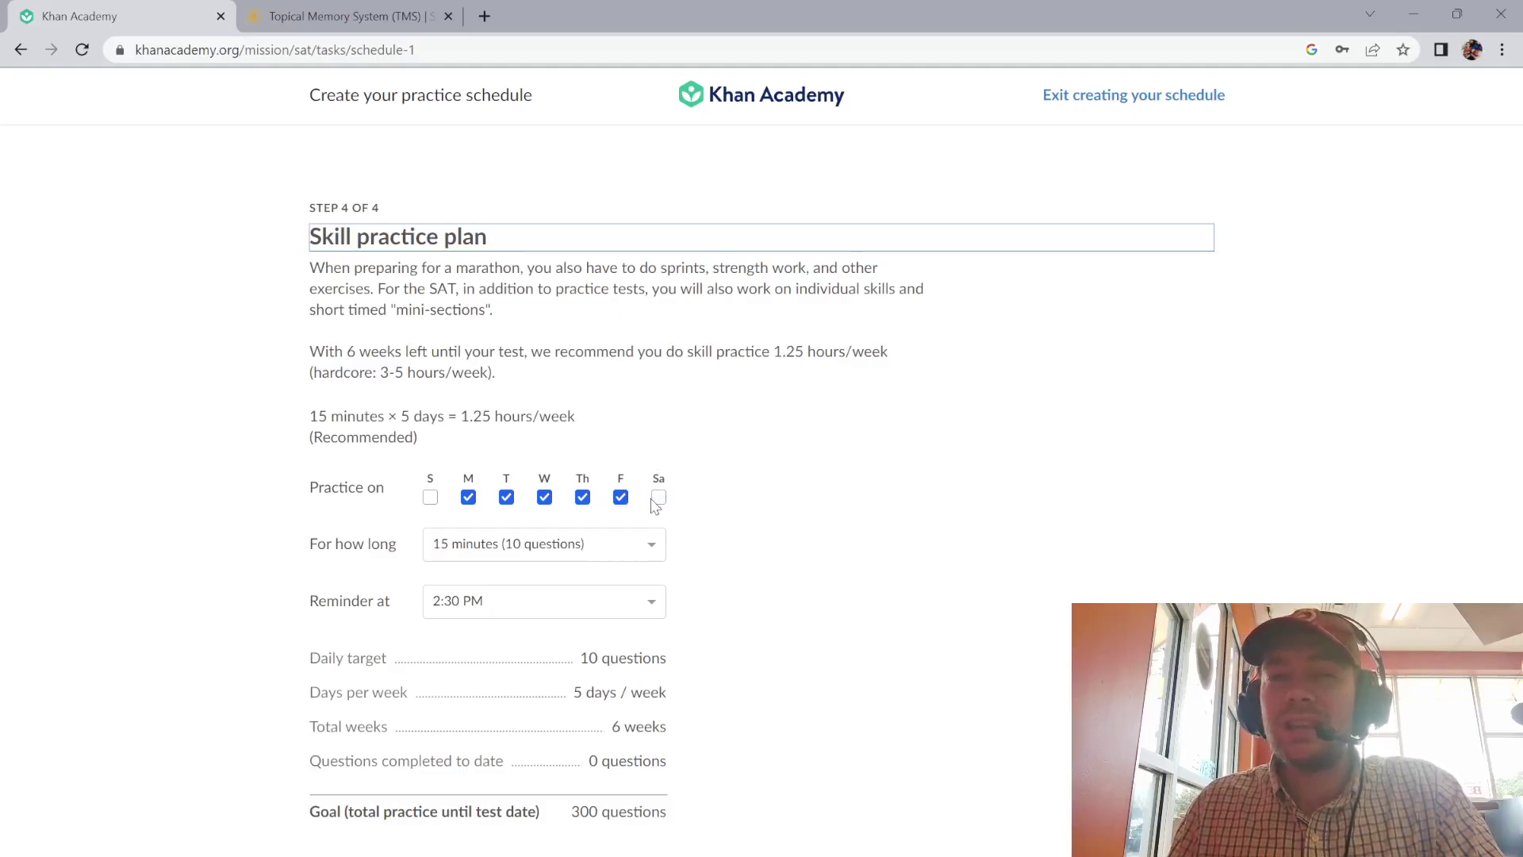
Set the practice days to only Tuesday and Thursday, unticking Monday, Wednesday, Friday and Saturday.
left_click(658, 499)
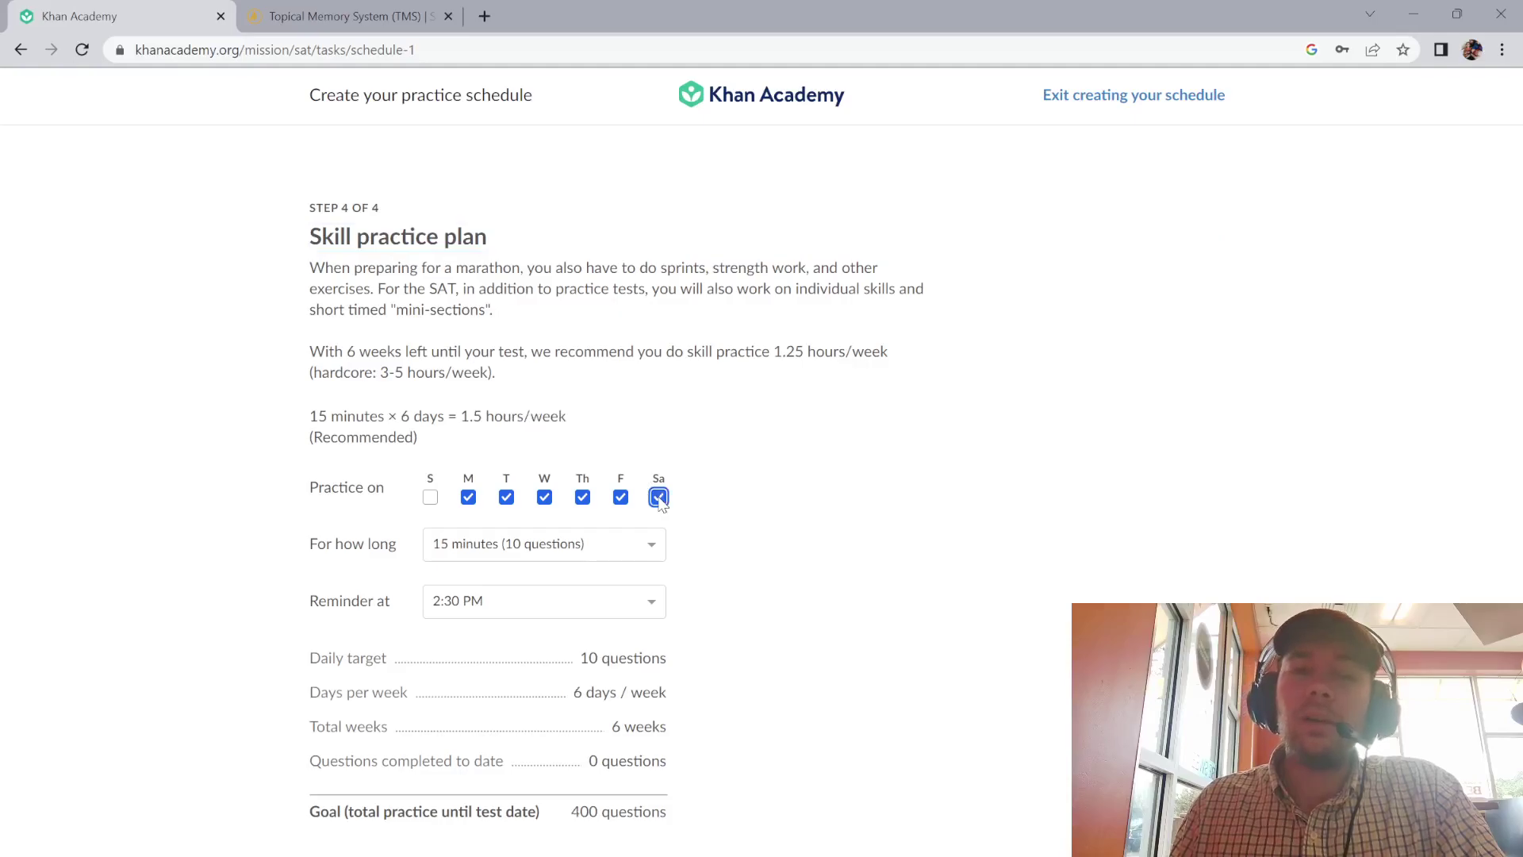
left_click(658, 499)
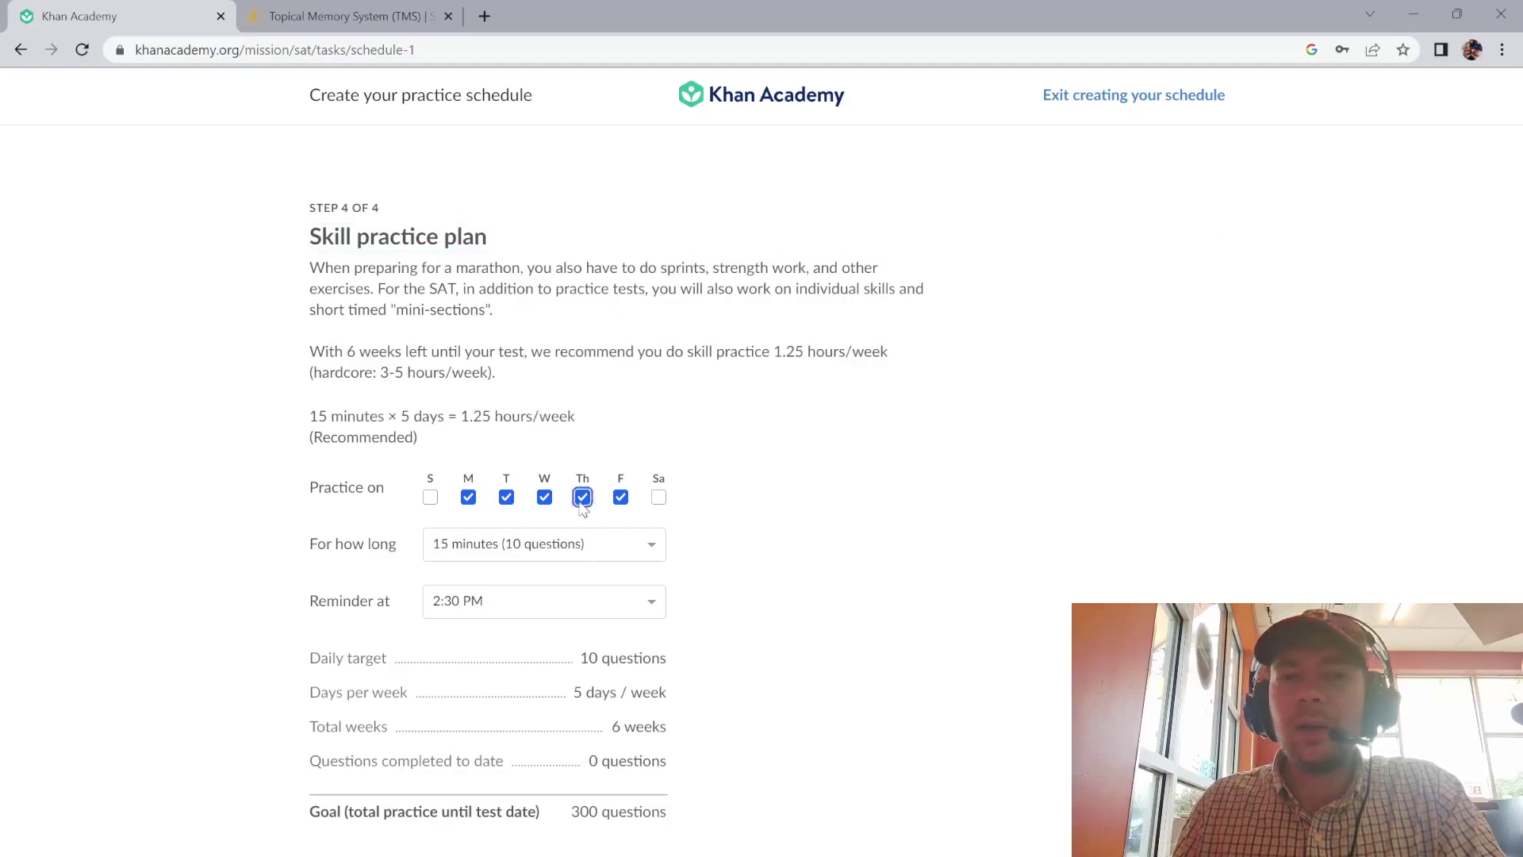
left_click(508, 500)
left_click(582, 498)
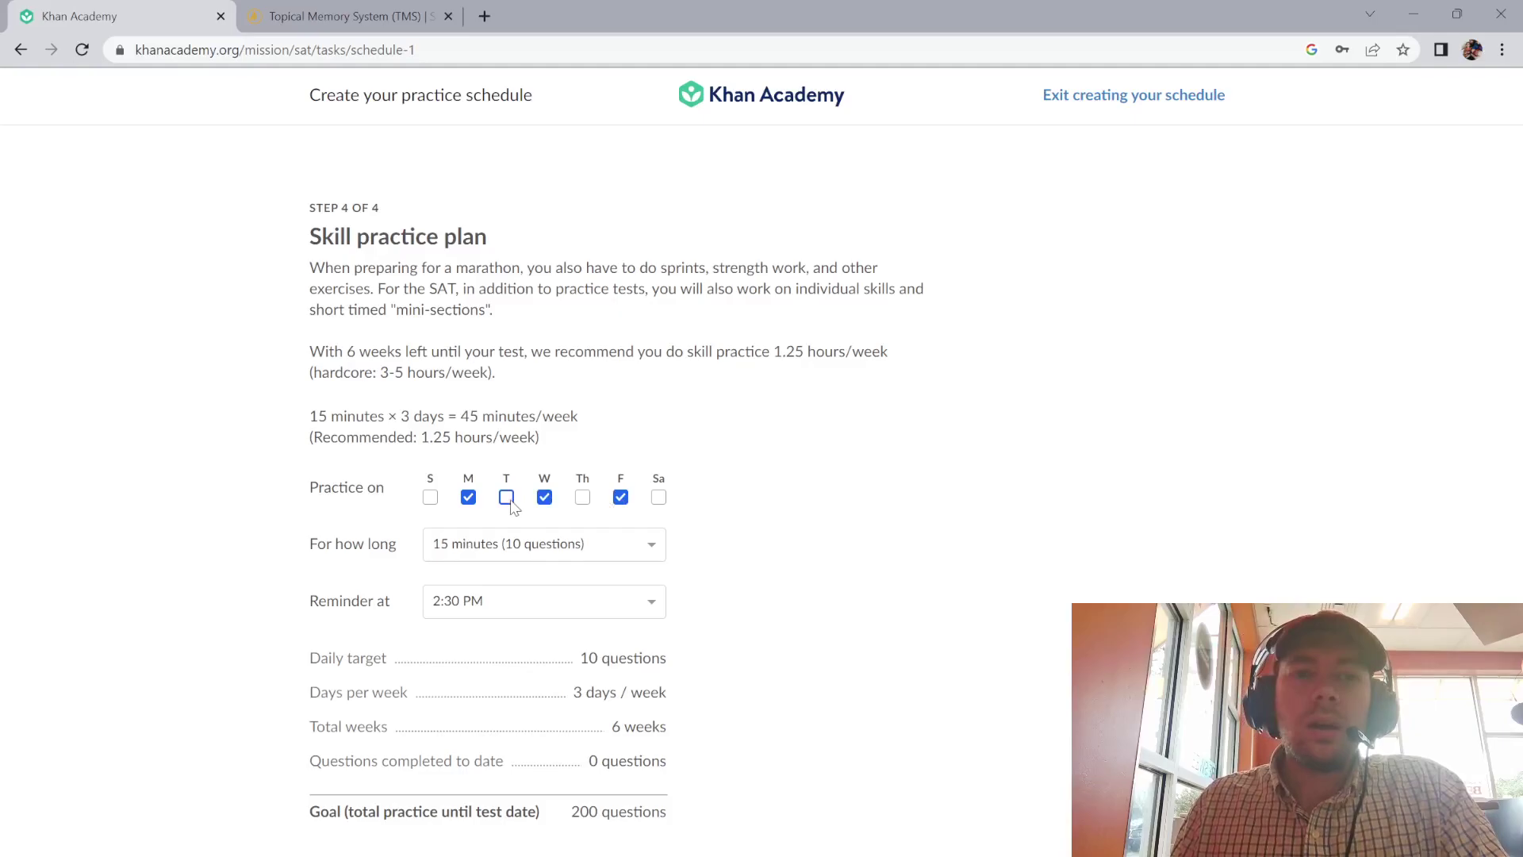
left_click(506, 498)
left_click(582, 497)
left_click(659, 498)
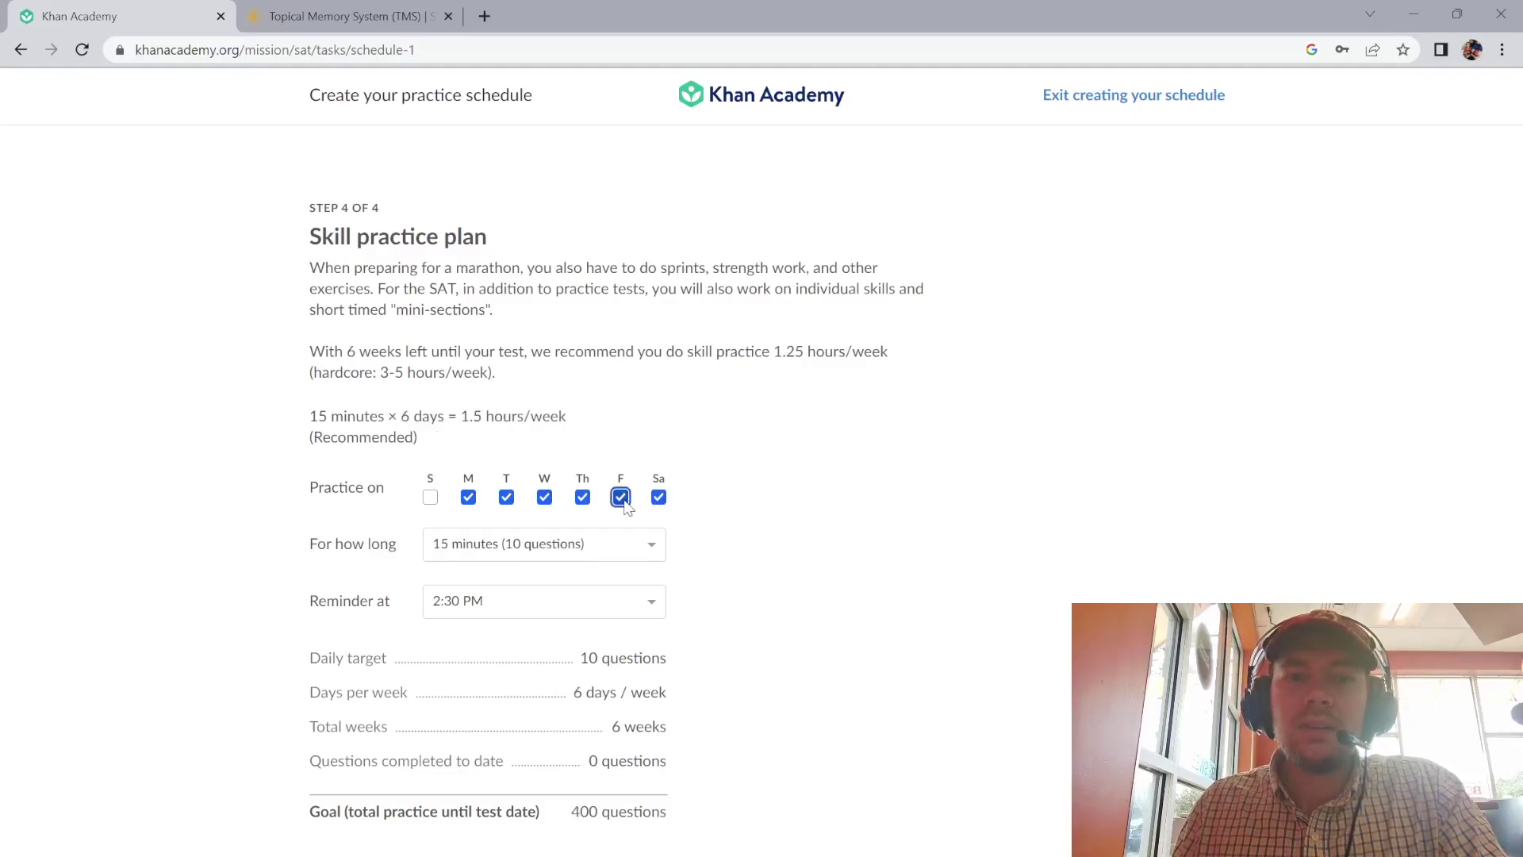
left_click(620, 497)
left_click(544, 497)
left_click(467, 497)
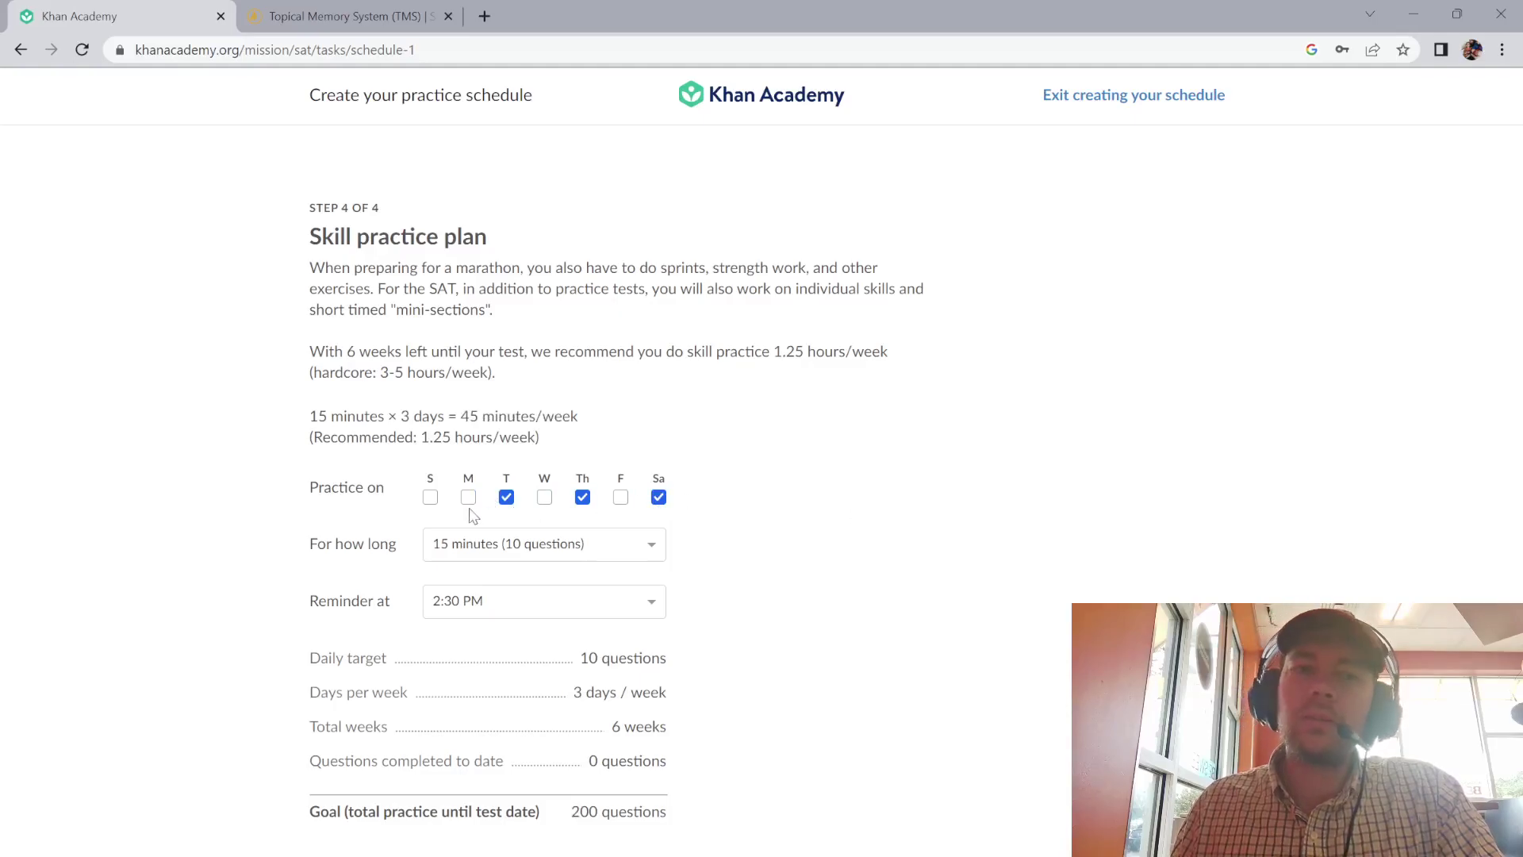
left_click(658, 497)
left_click(658, 497)
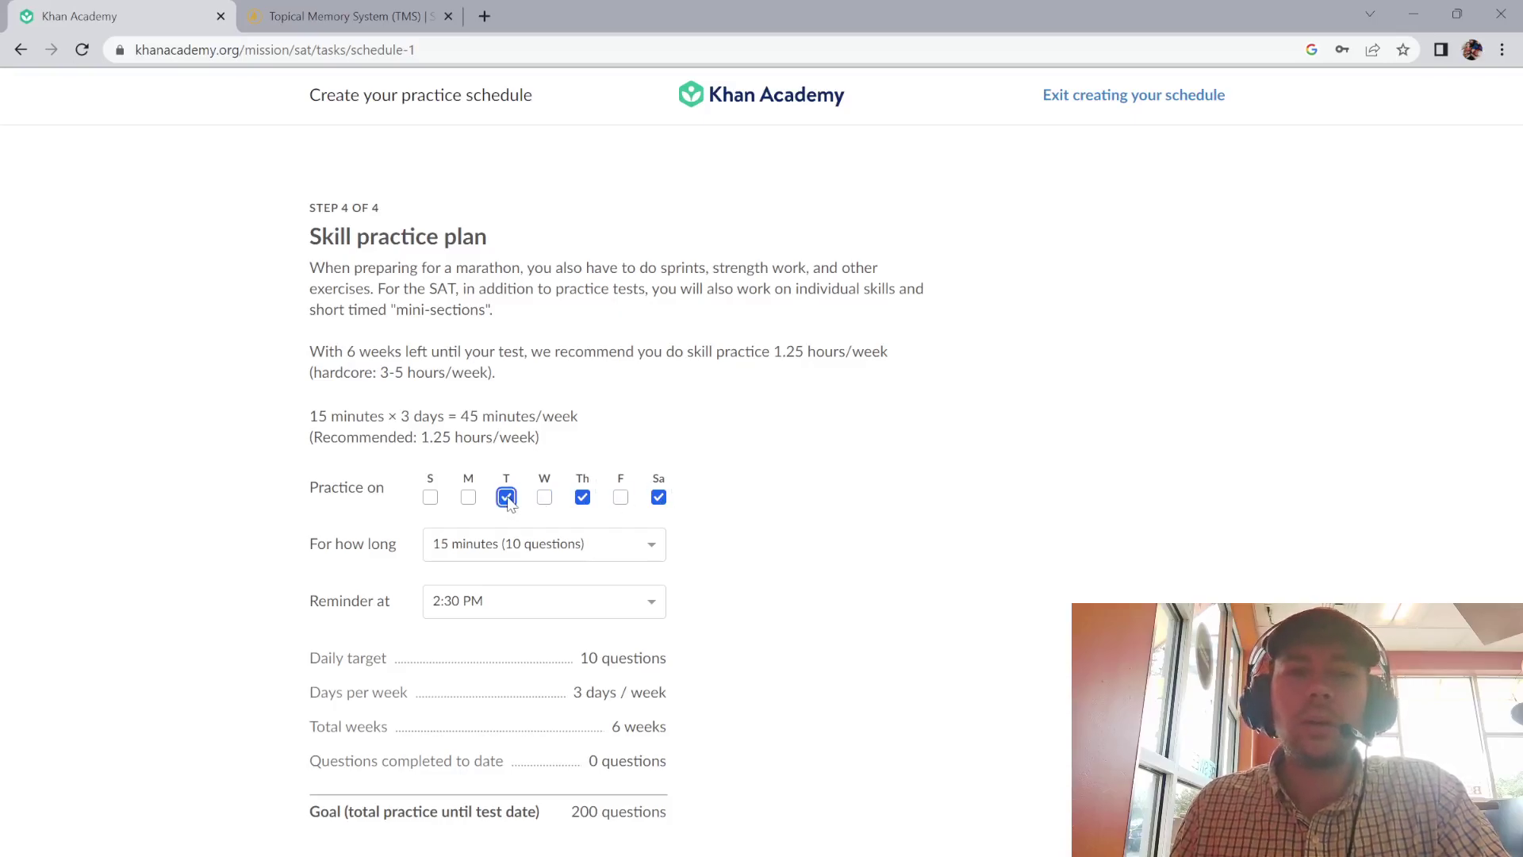
left_click(659, 497)
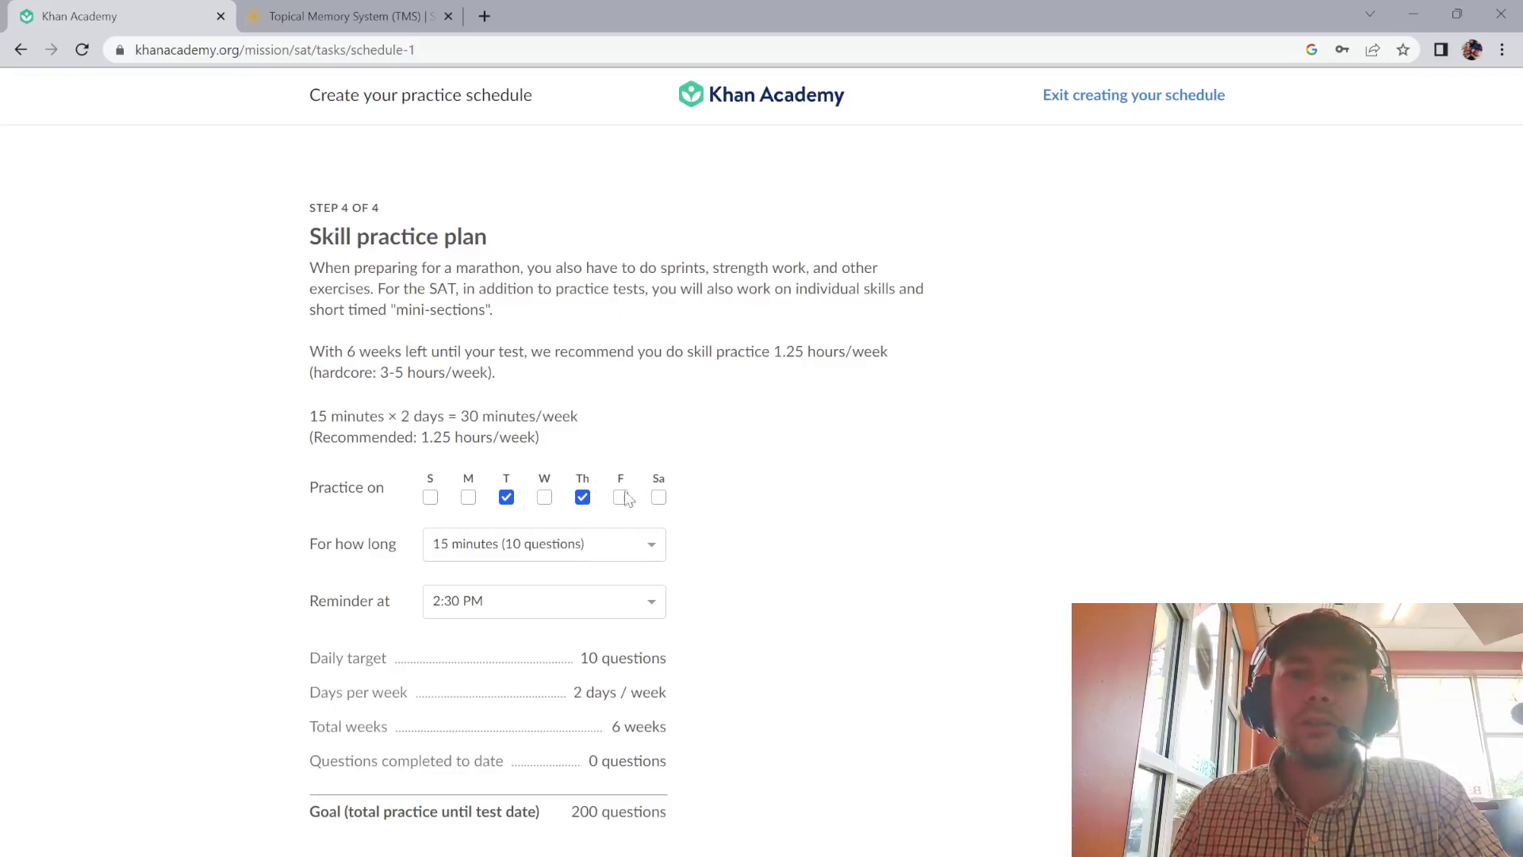
Set each practice session length to 2 hours (80 questions).
left_click(651, 553)
scroll(552, 599, "down", 2)
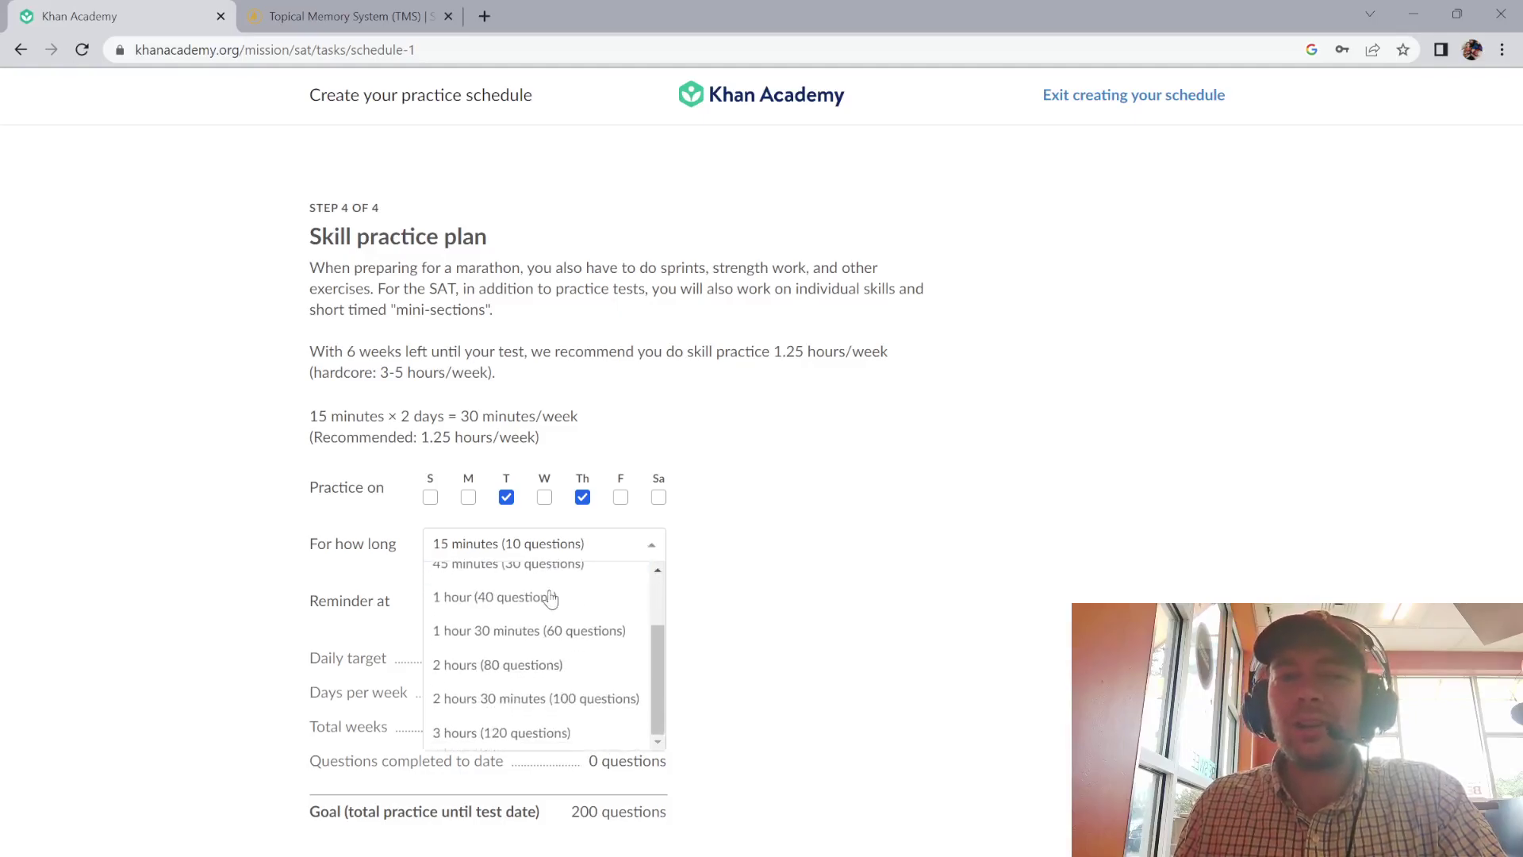
left_click(498, 665)
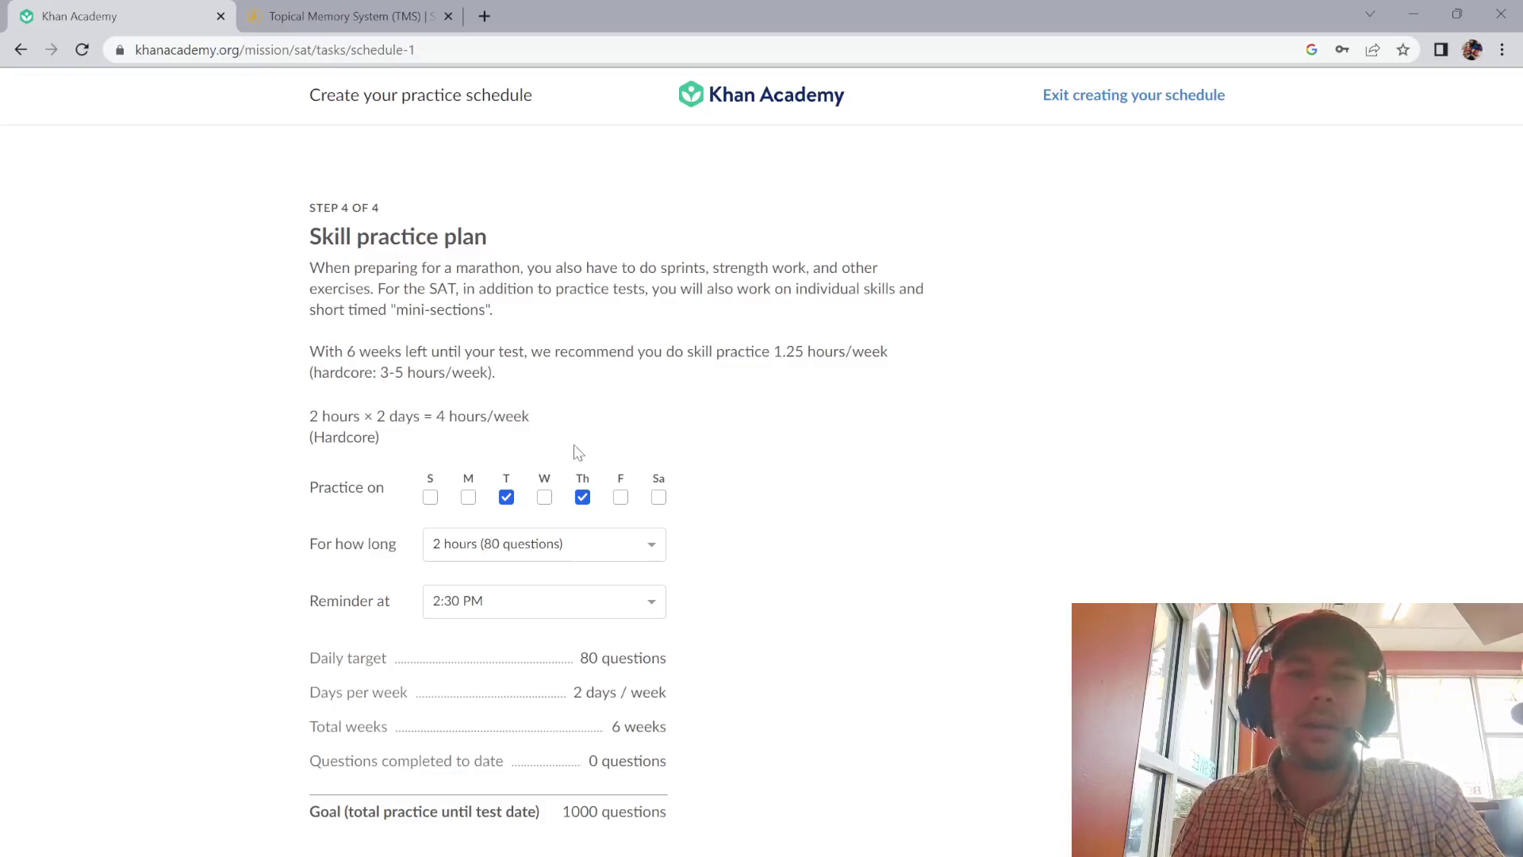
Switch the practice days from Tuesday and Thursday to Monday and Wednesday.
left_click(506, 497)
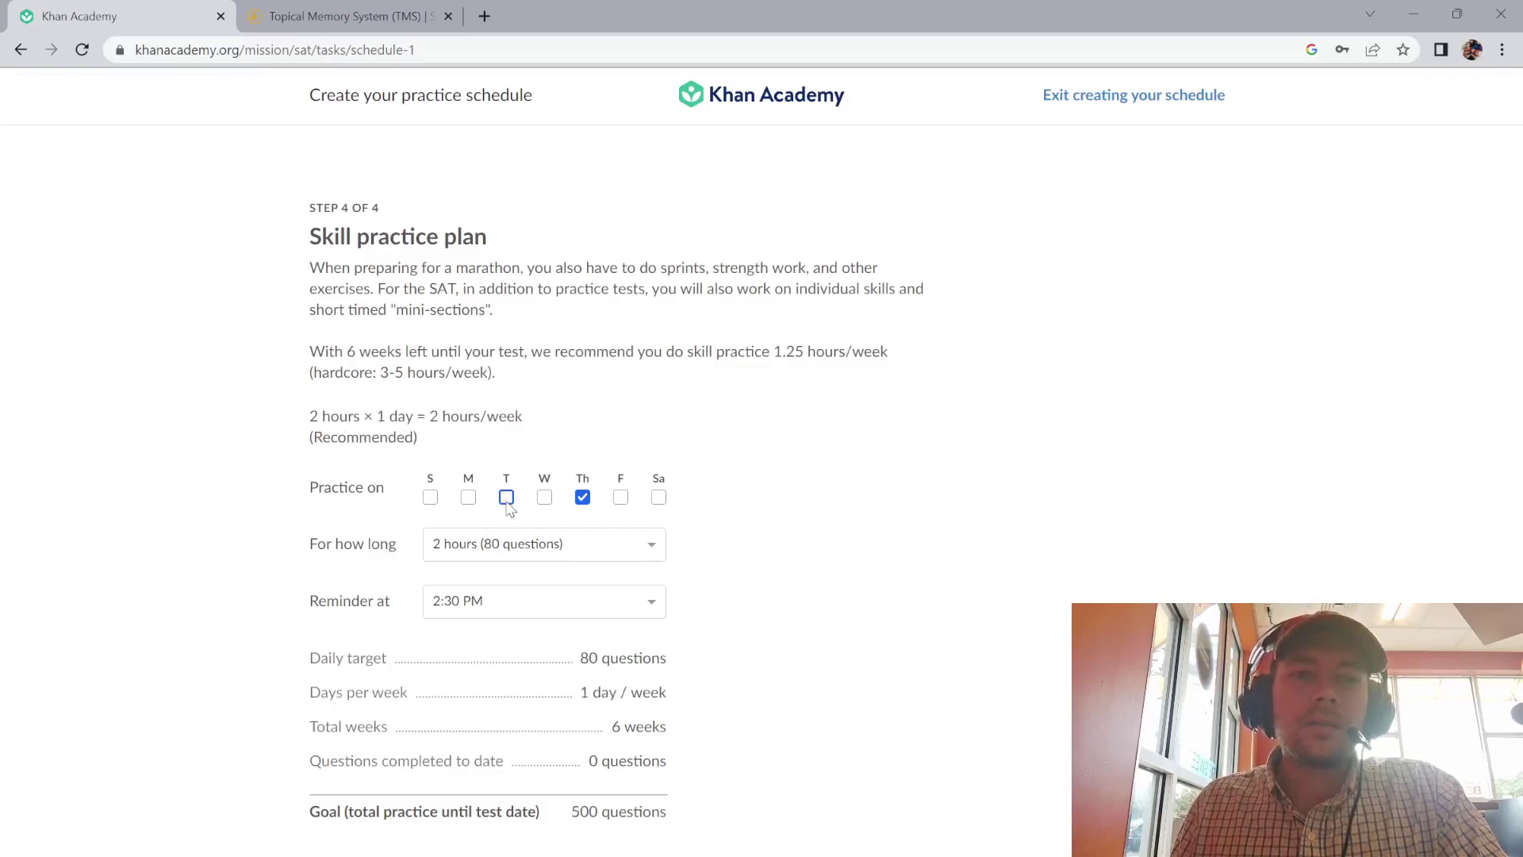
left_click(582, 497)
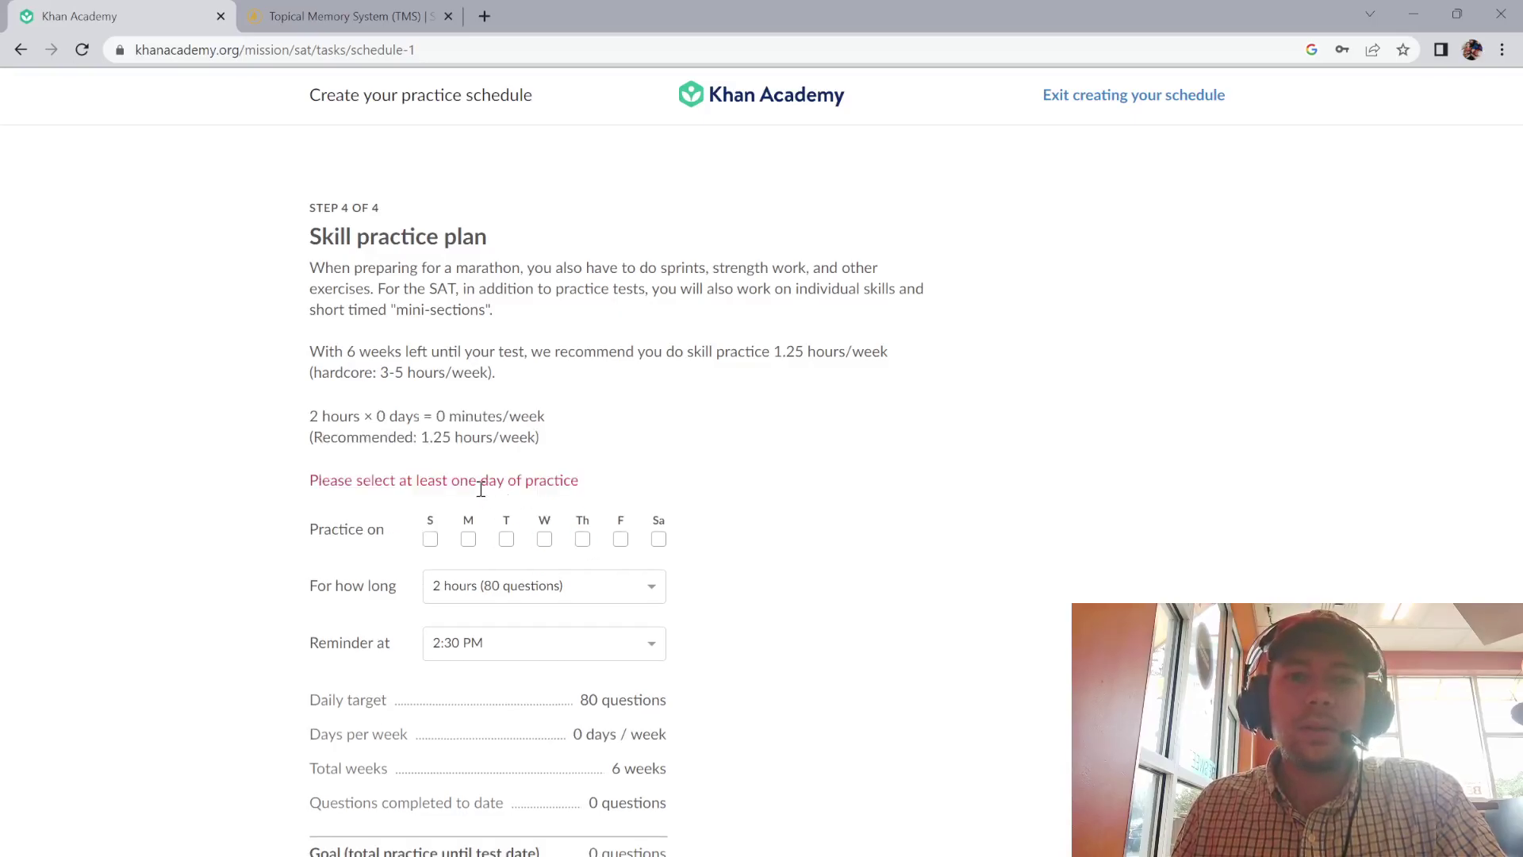
left_click(468, 539)
left_click(544, 497)
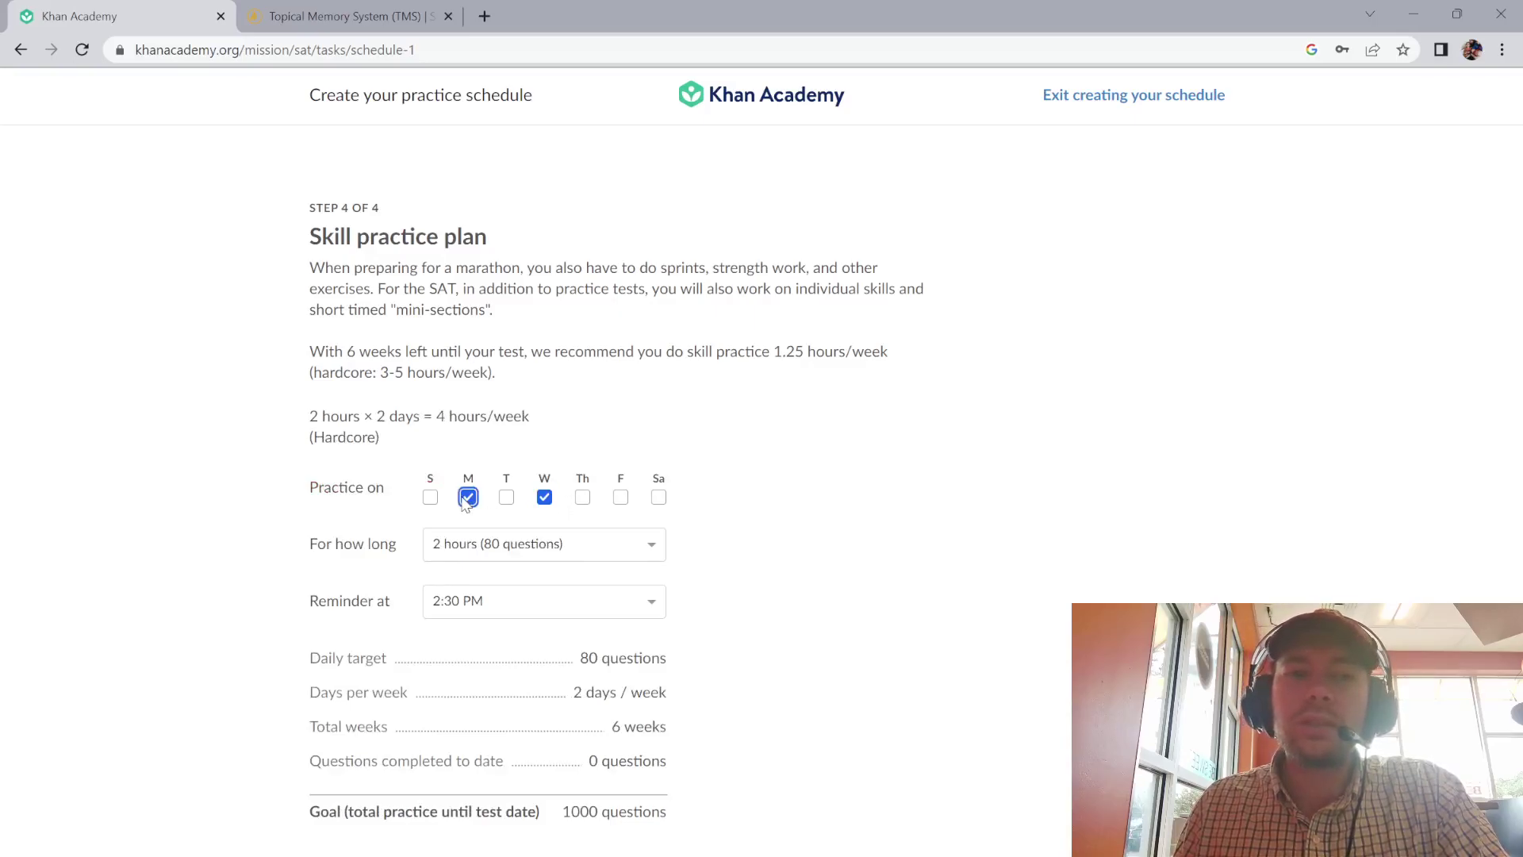
left_click(544, 497)
left_click(580, 498)
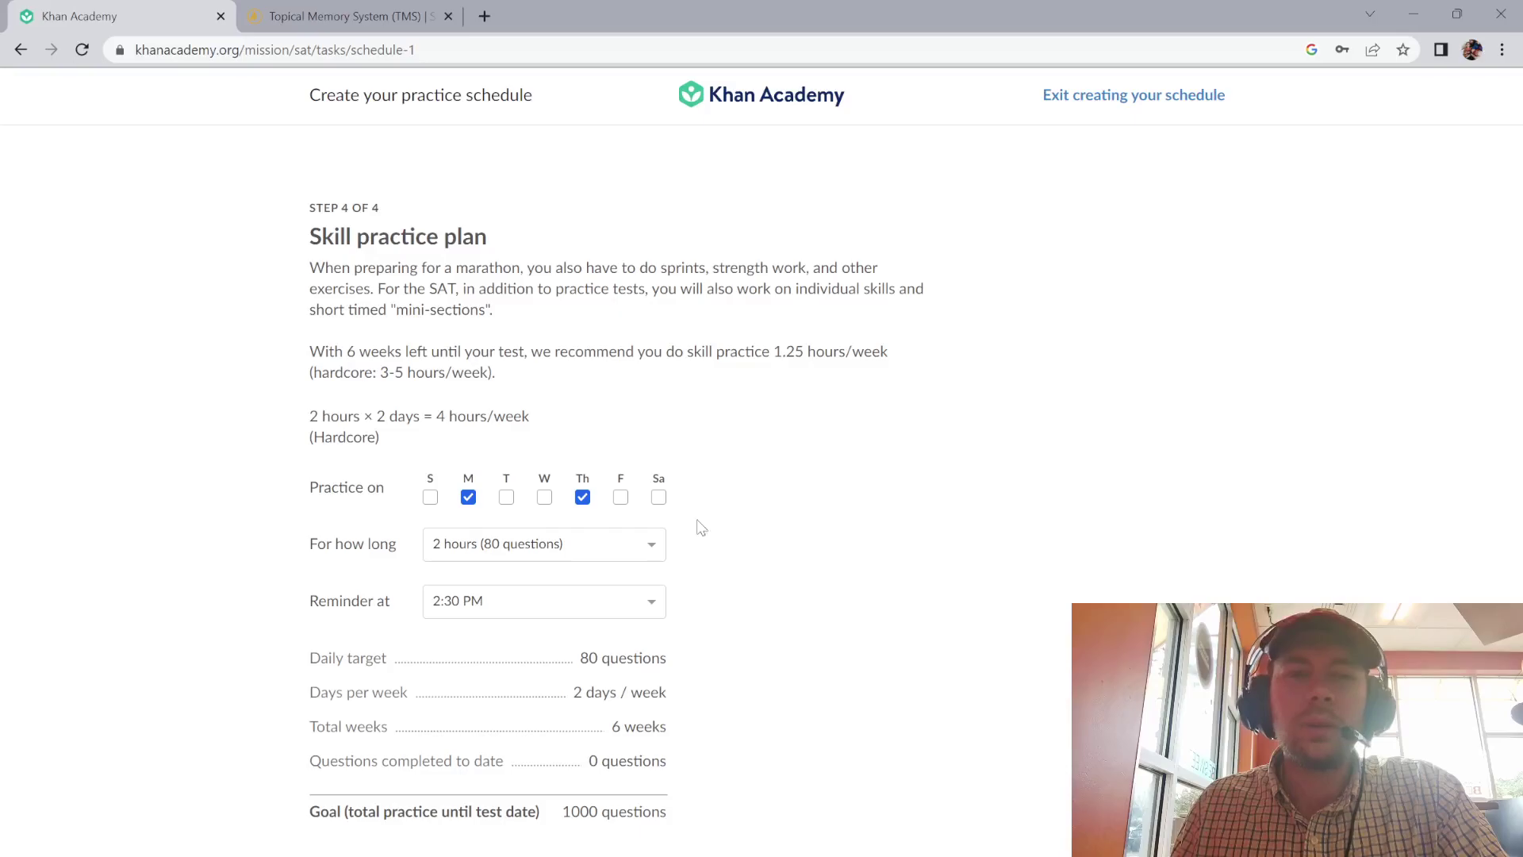
left_click(582, 497)
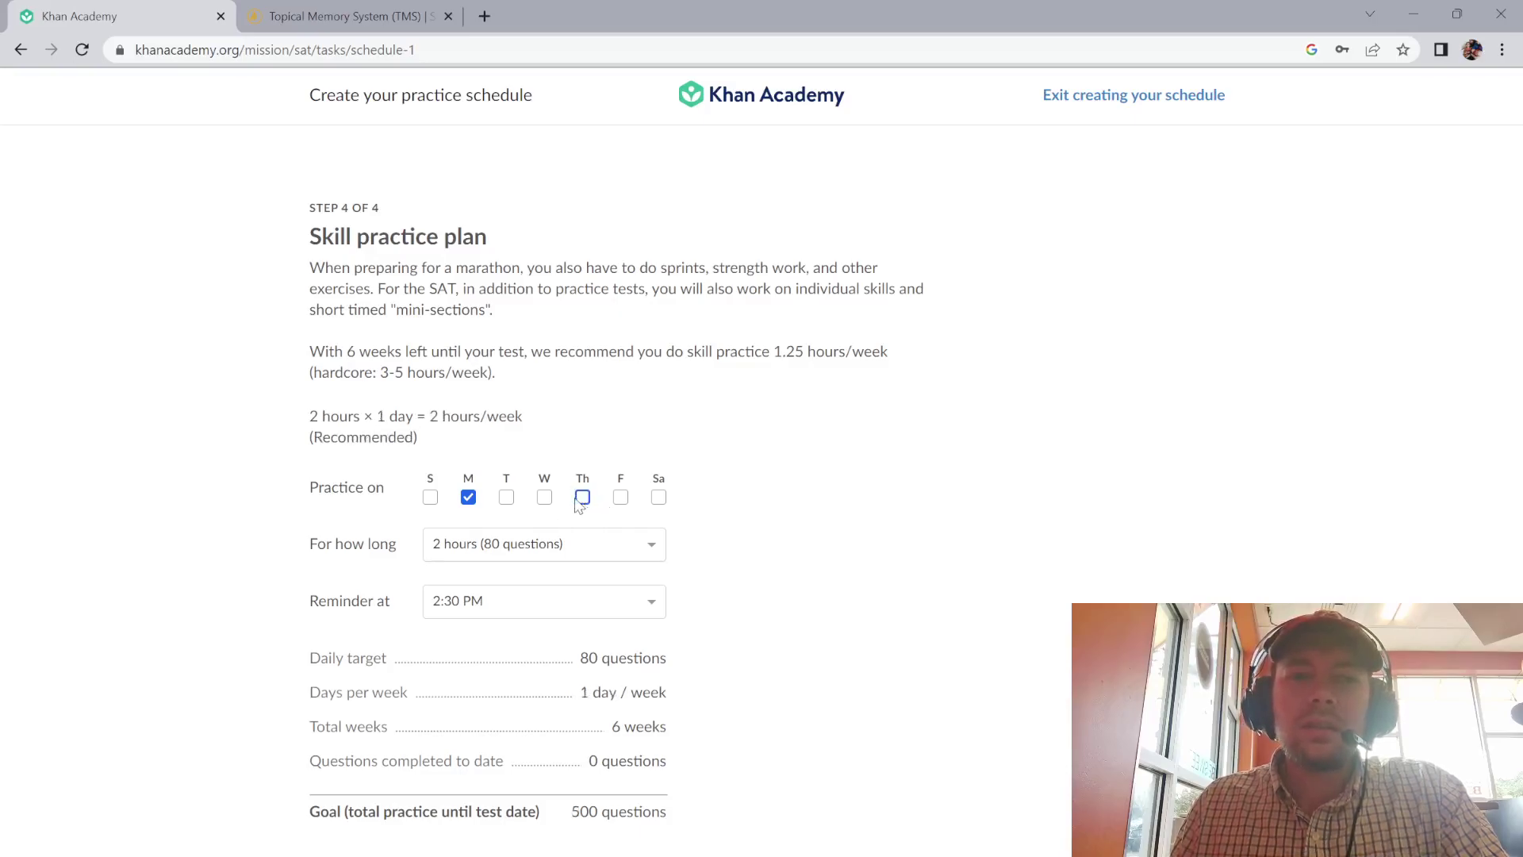
left_click(544, 498)
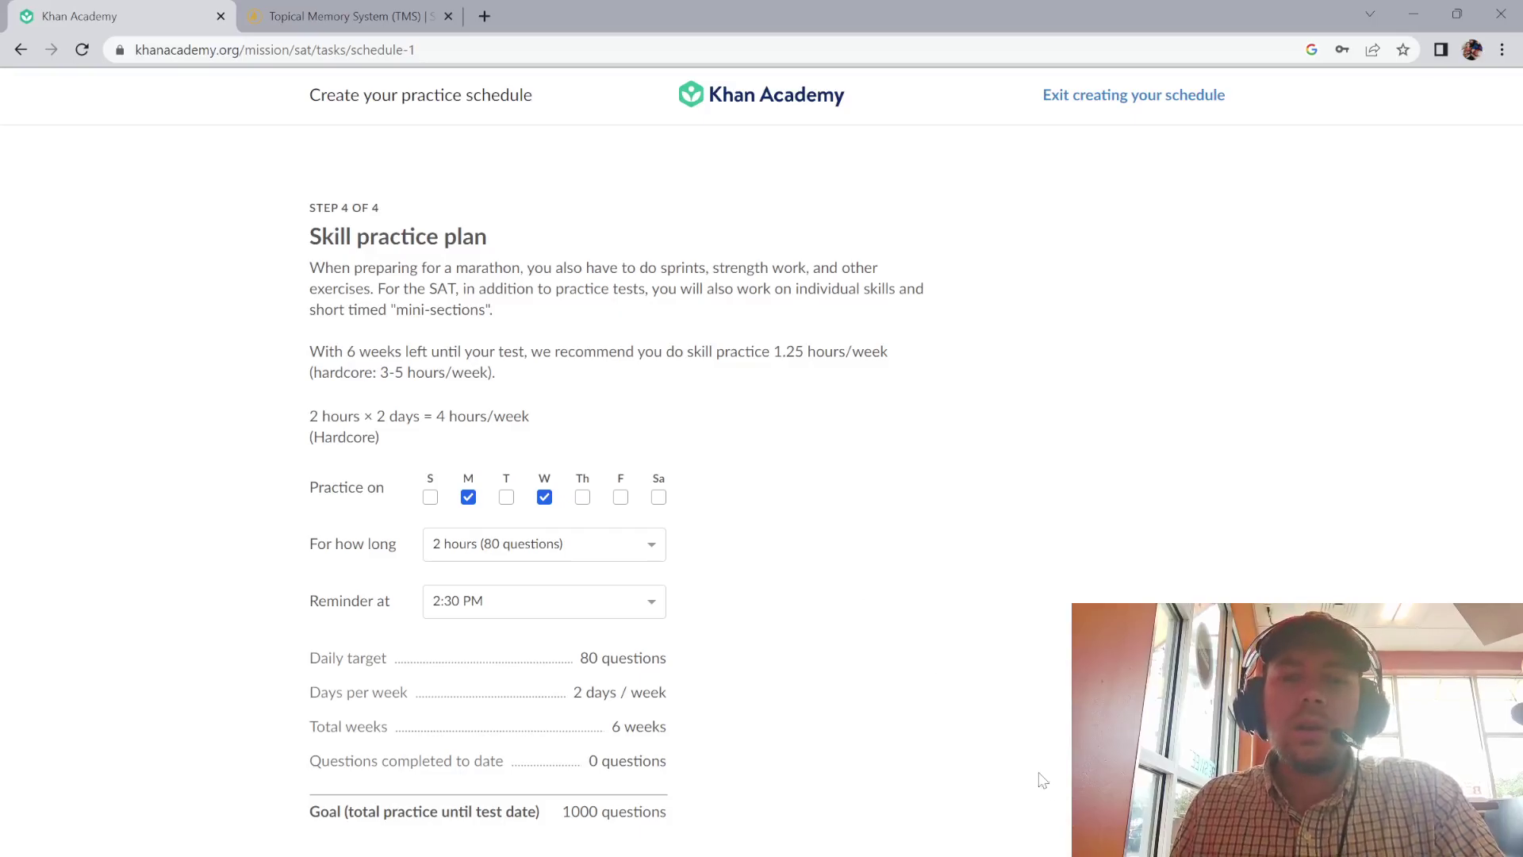
Save the practice schedule and close the '4 milestones' pop-up to view the dashboard.
left_click(1237, 825)
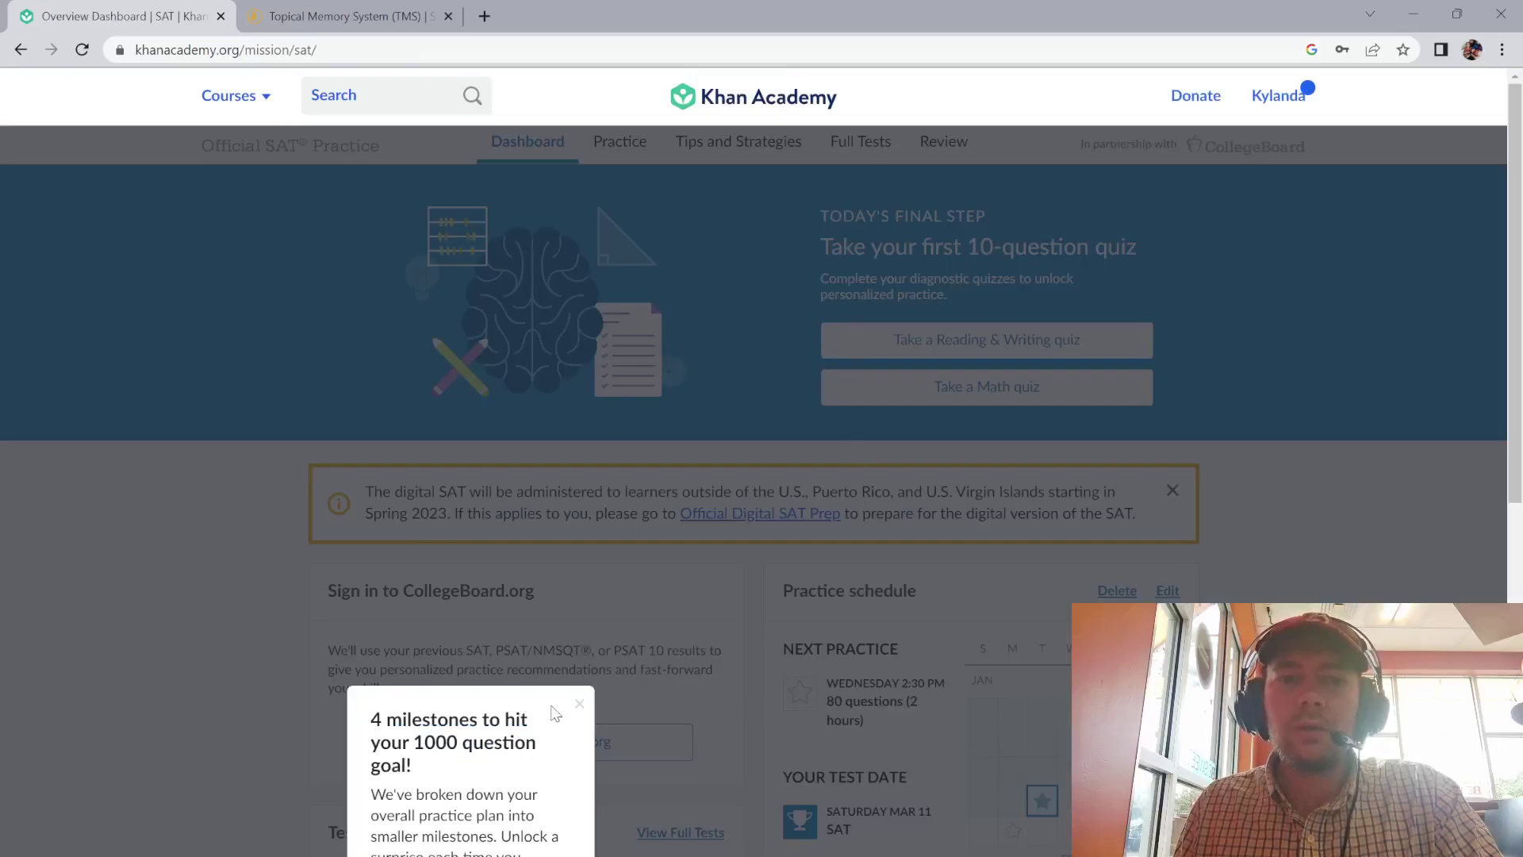
left_click(579, 704)
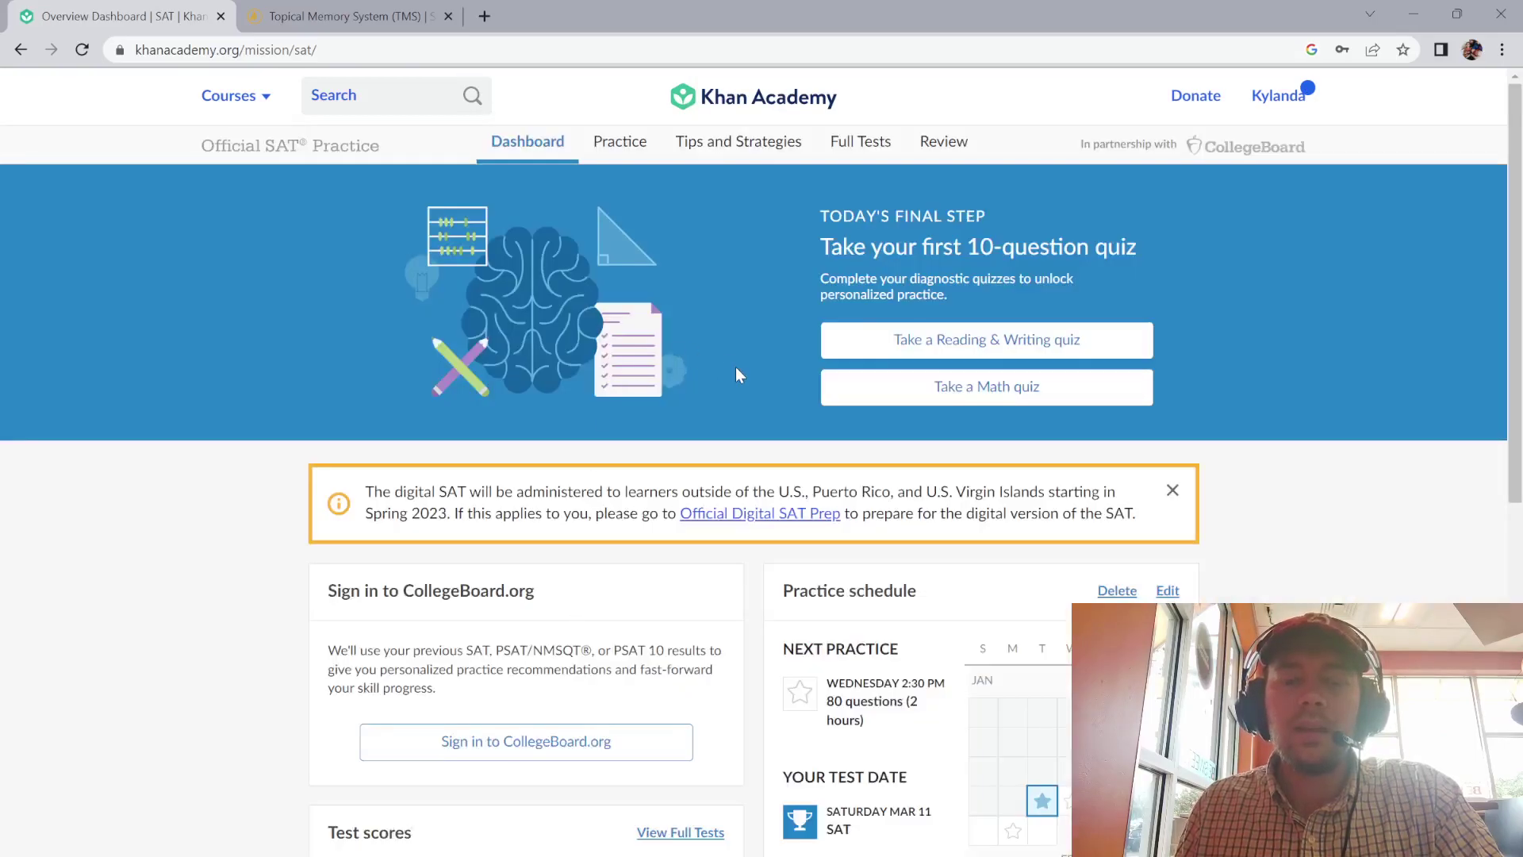